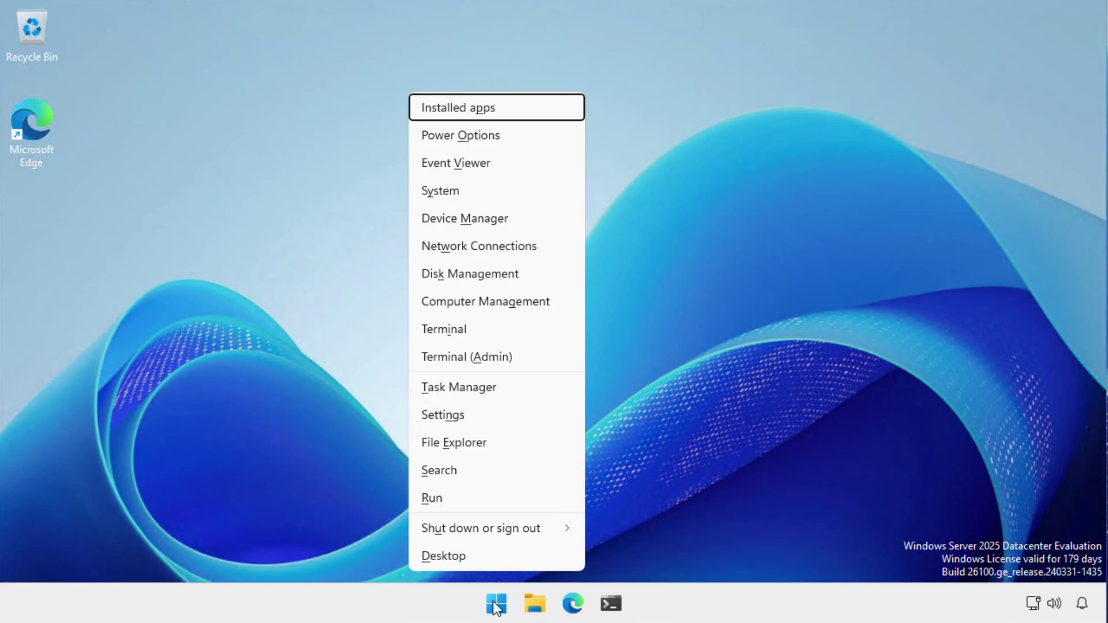
In an elevated terminal, install Foundry Local 0.7.117.26375 with winget install Microsoft.FoundryLocal.
{"action": "left_click", "coordinate": [484, 358]}
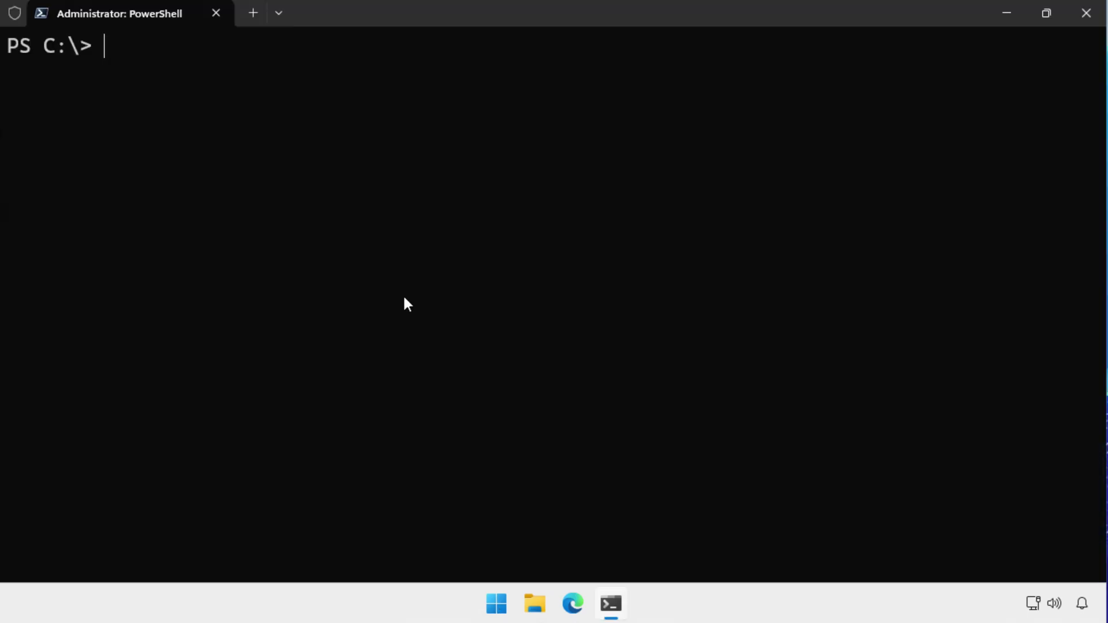
{"action": "type", "text": "winge"}
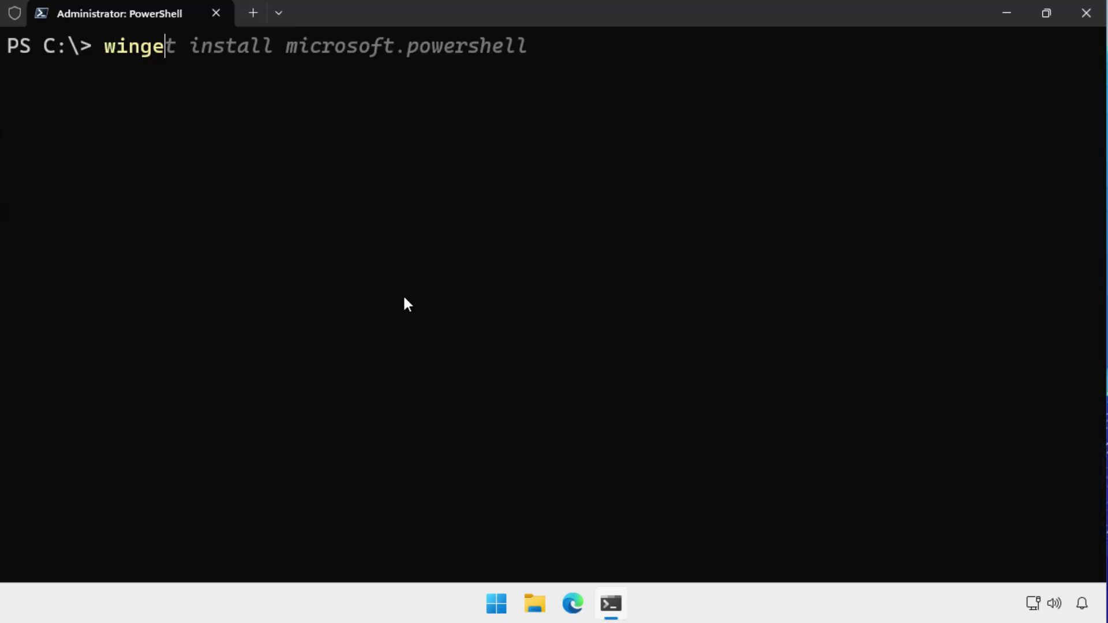
{"action": "type", "text": "t install Microsoft.FoundryLoc"}
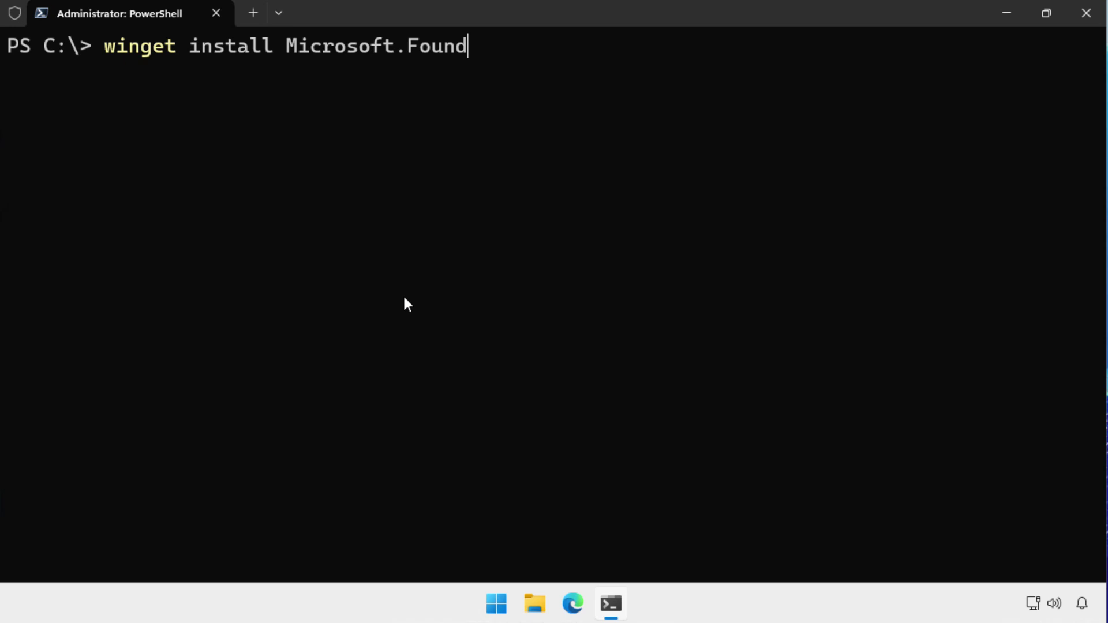
{"action": "type", "text": "al"}
{"action": "key", "text": "Return"}
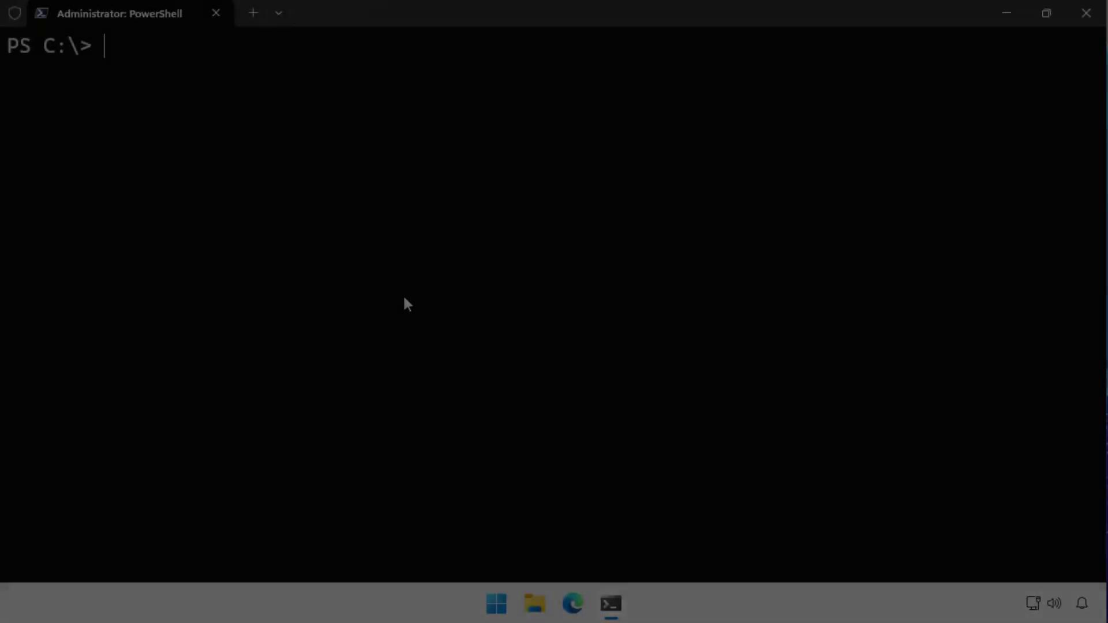
List the Foundry Local model catalogue with foundry model list and select the phi-4-mini-reasoning alias.
{"action": "type", "text": "foundry model list"}
{"action": "key", "text": "Return"}
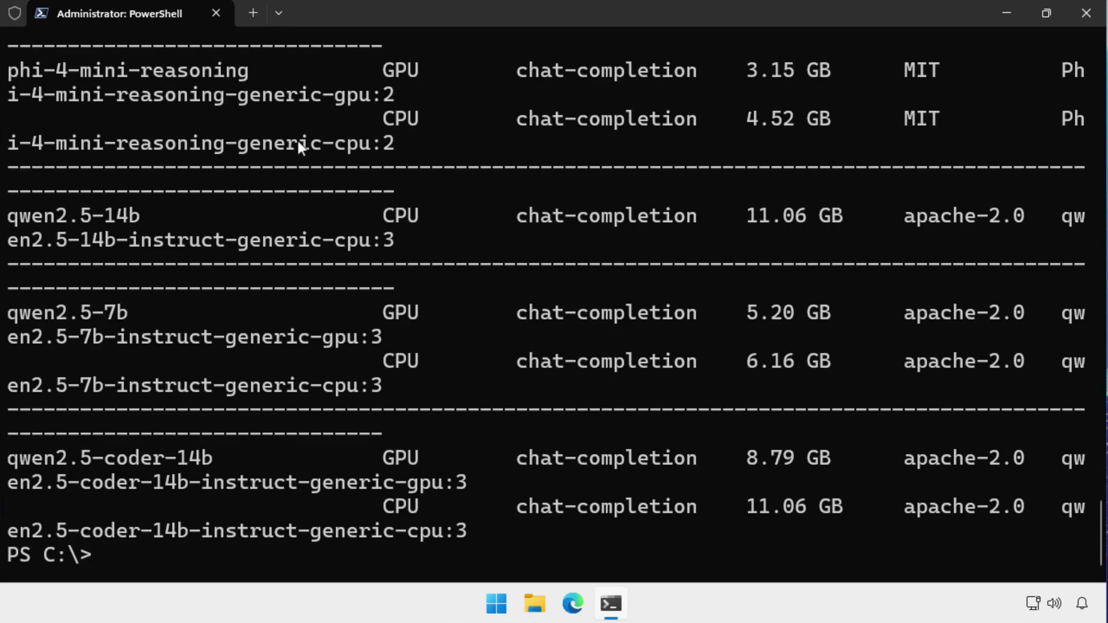
{"action": "left_click_drag", "start_coordinate": [252, 72], "coordinate": [64, 70]}
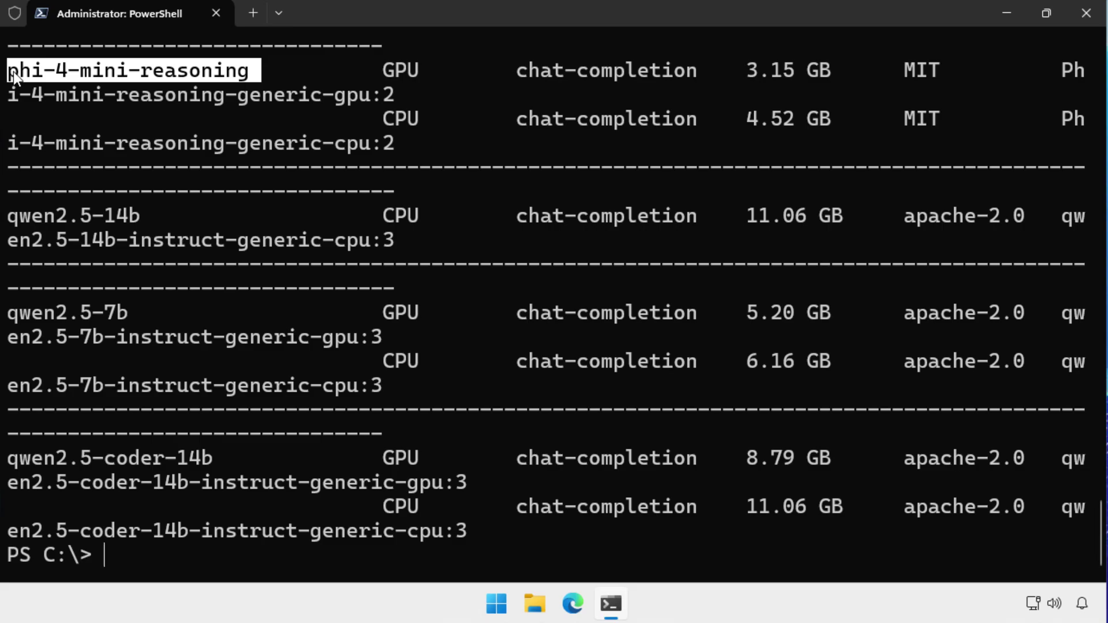
Run phi-4-mini-reasoning with foundry model run and ask it to 'describe this model'.
{"action": "right_click", "coordinate": [12, 71]}
{"action": "type", "text": "fou"}
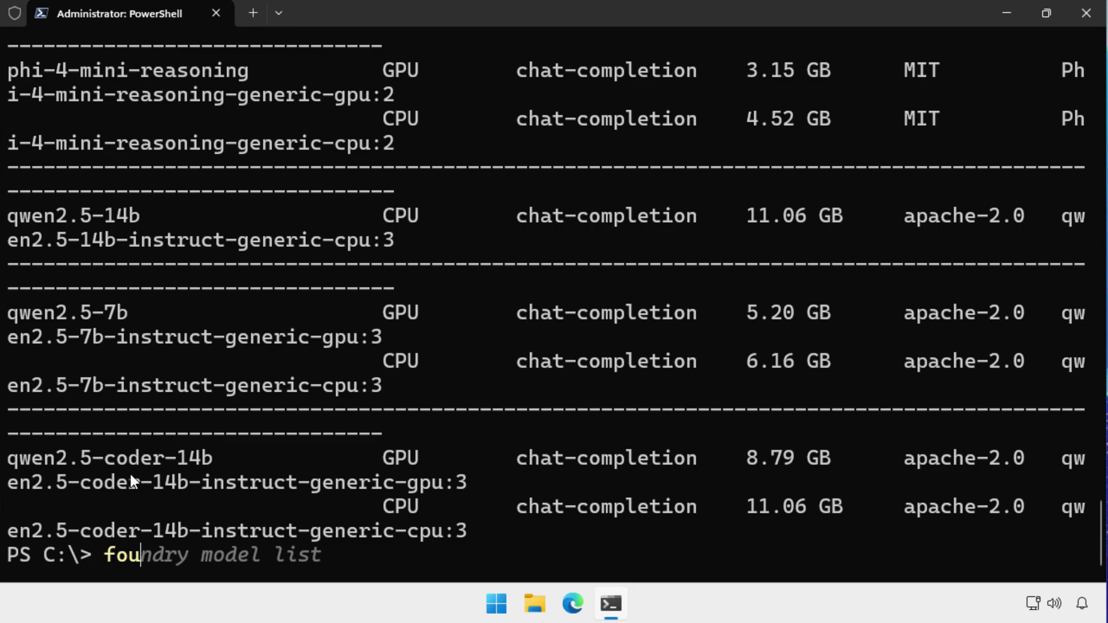
{"action": "type", "text": "ndry model run"}
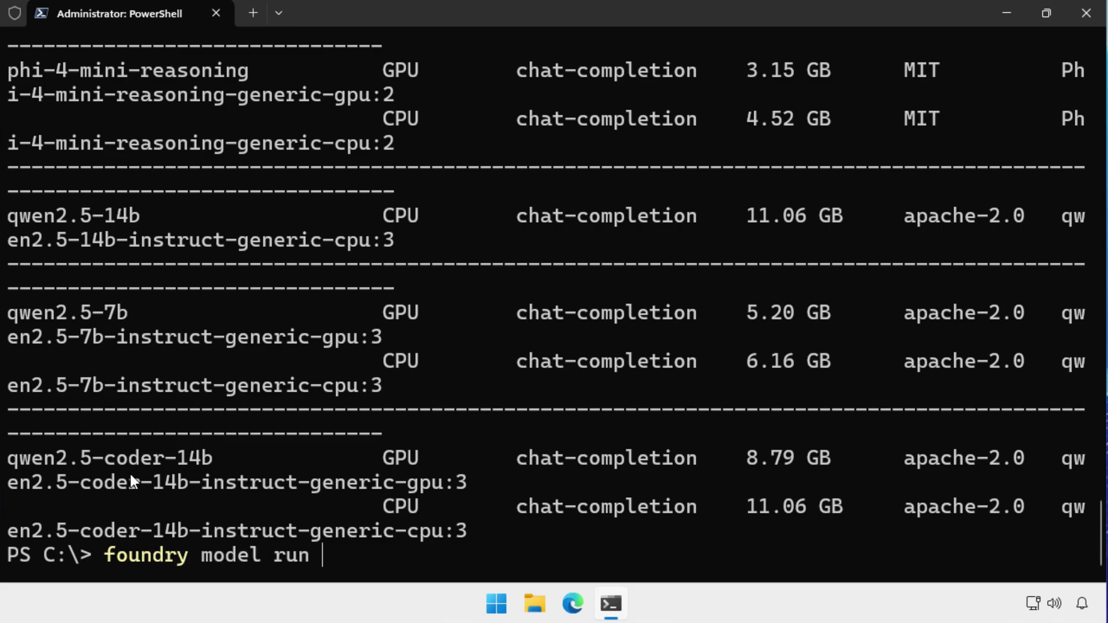
{"action": "type", "text": "phi-4-mini-reasoning"}
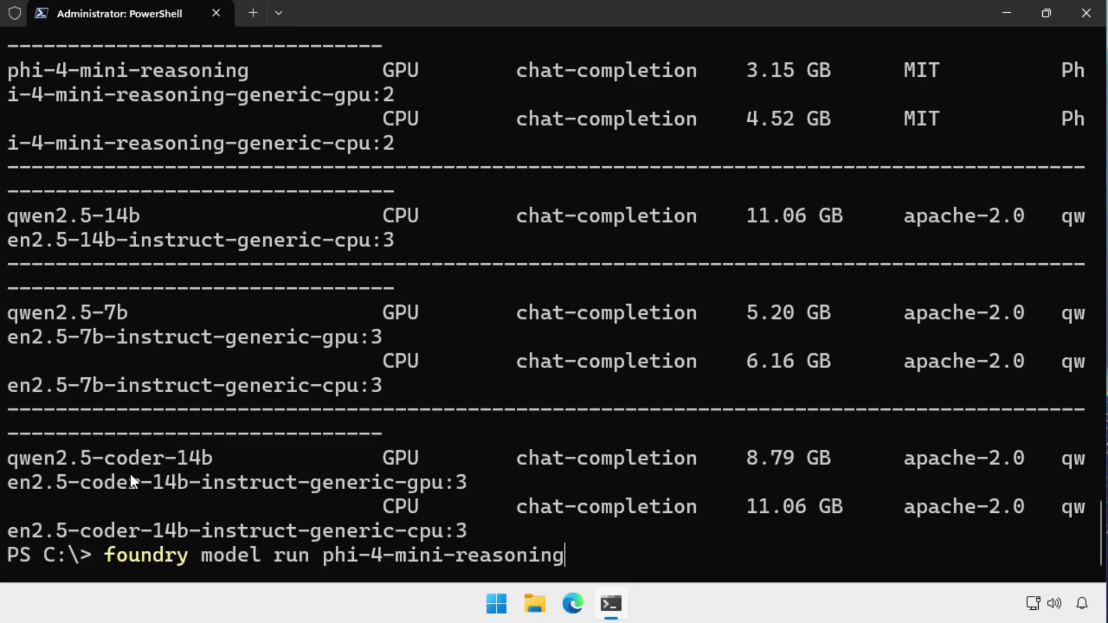
{"action": "key", "text": "Return"}
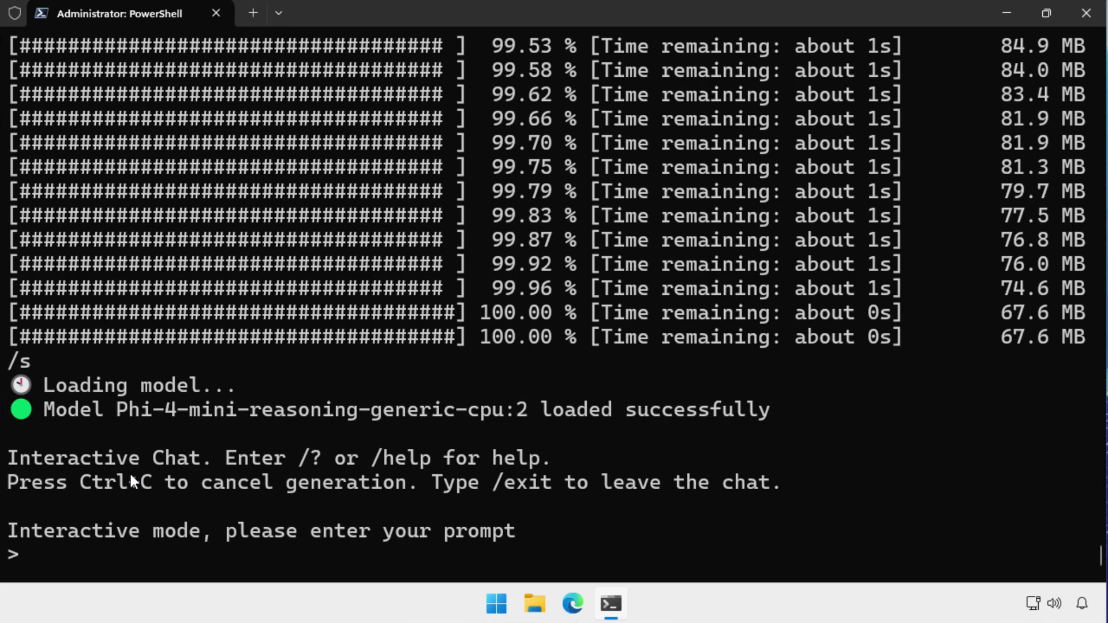
{"action": "type", "text": "describe th"}
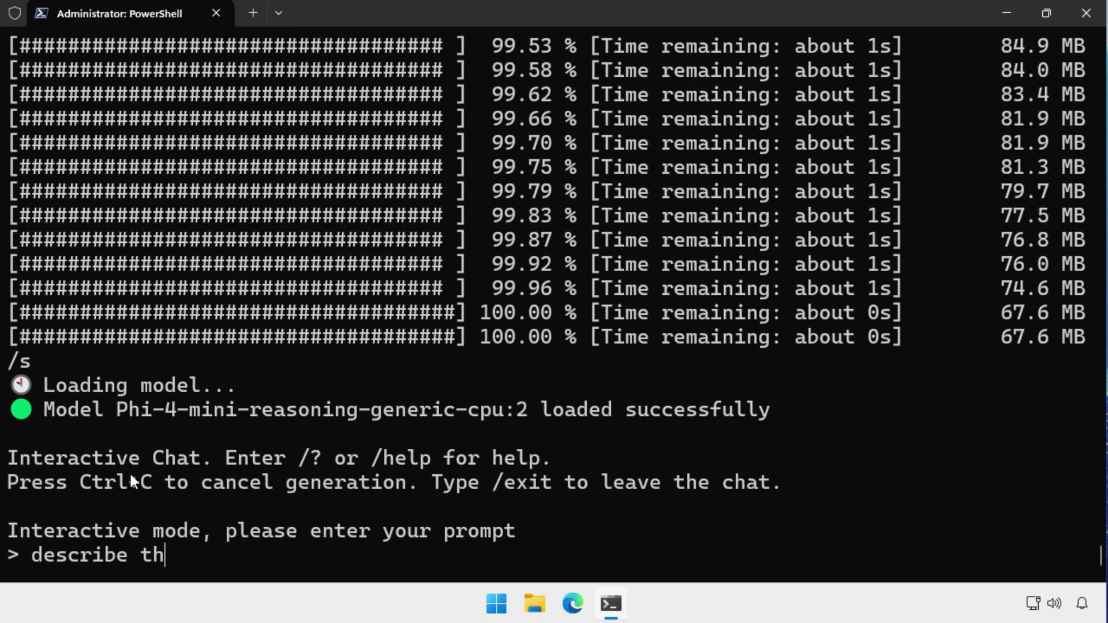
{"action": "type", "text": "is model"}
{"action": "key", "text": "Return"}
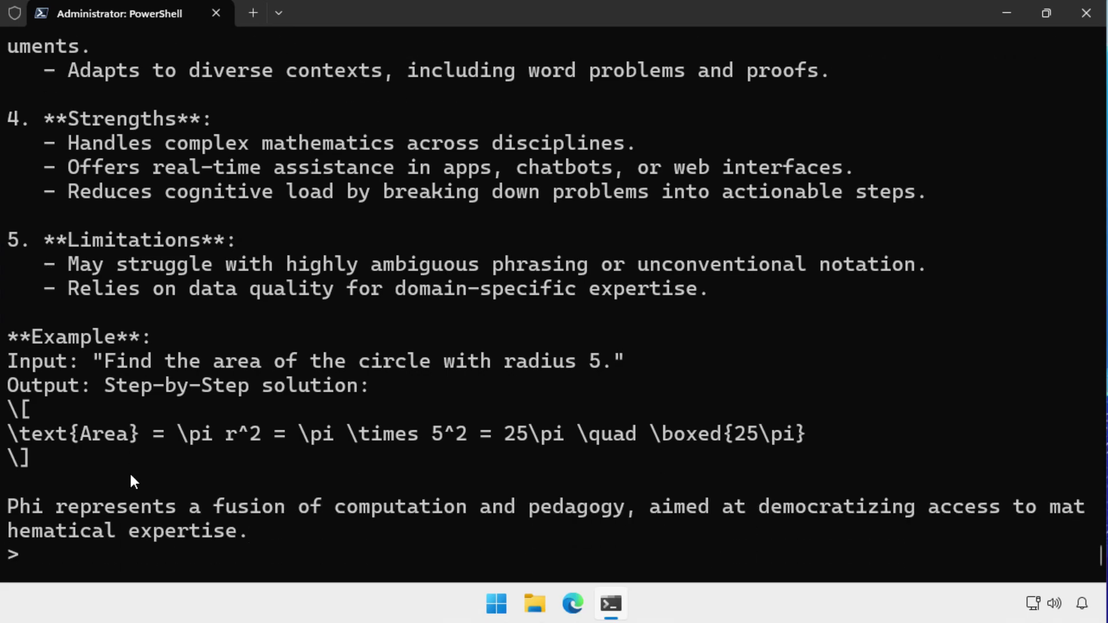
Leave the model chat with /quit and clear the terminal with cls.
{"action": "type", "text": "/quit"}
{"action": "key", "text": "Return"}
{"action": "type", "text": "cls"}
{"action": "key", "text": "Return"}
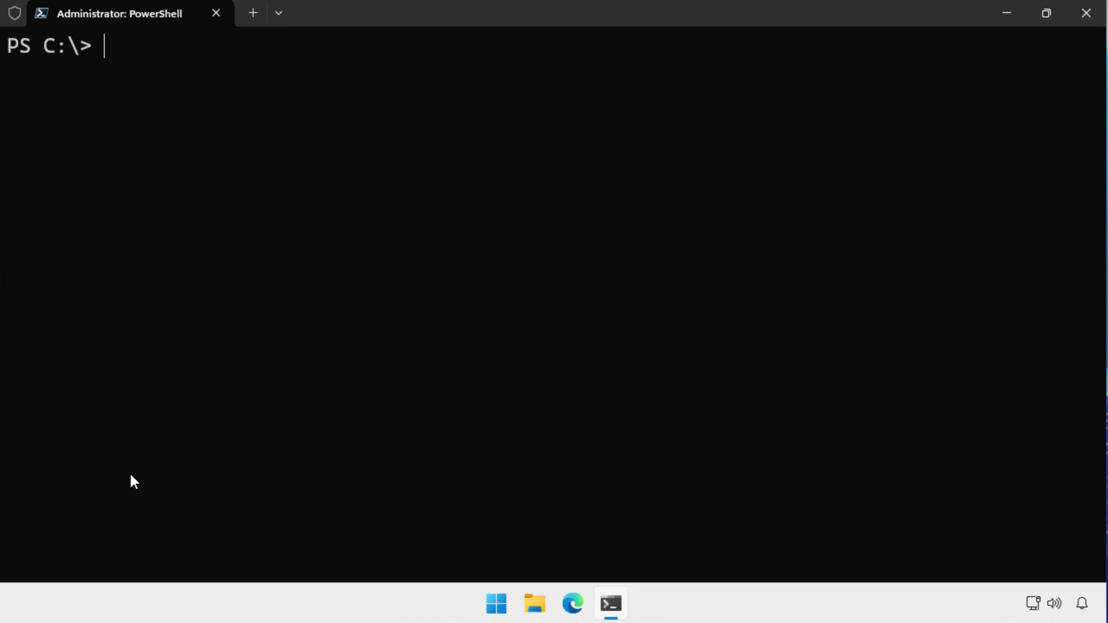
Open the copied OpenWebUI_CondaInstaller releases link in Edge and scroll to the v0.3.3 assets.
{"action": "left_click", "coordinate": [573, 617]}
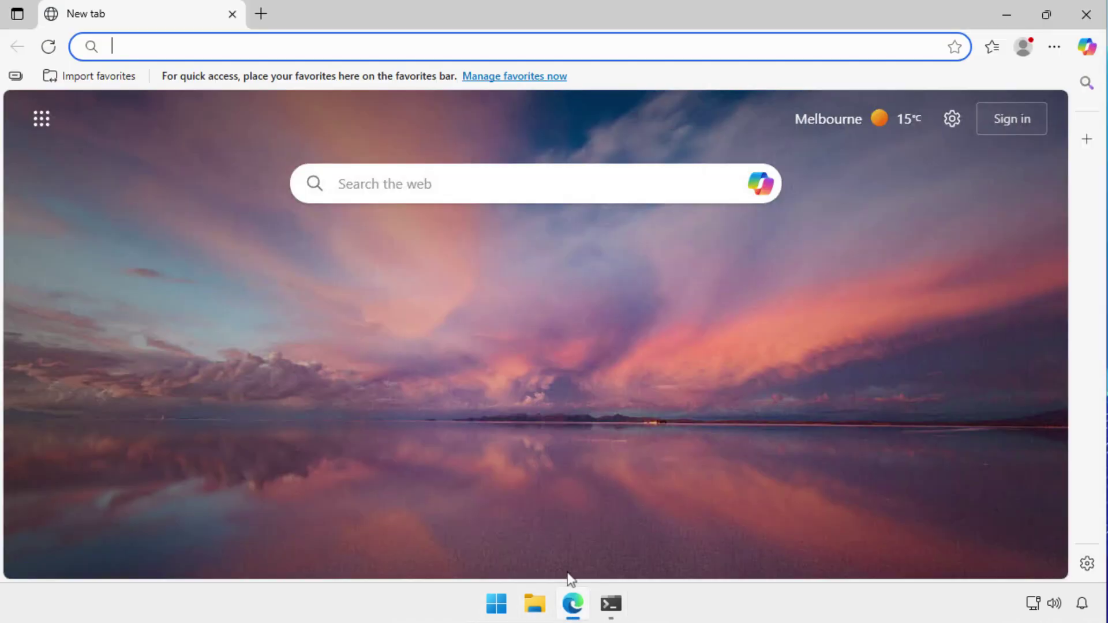
{"action": "right_click", "coordinate": [307, 46]}
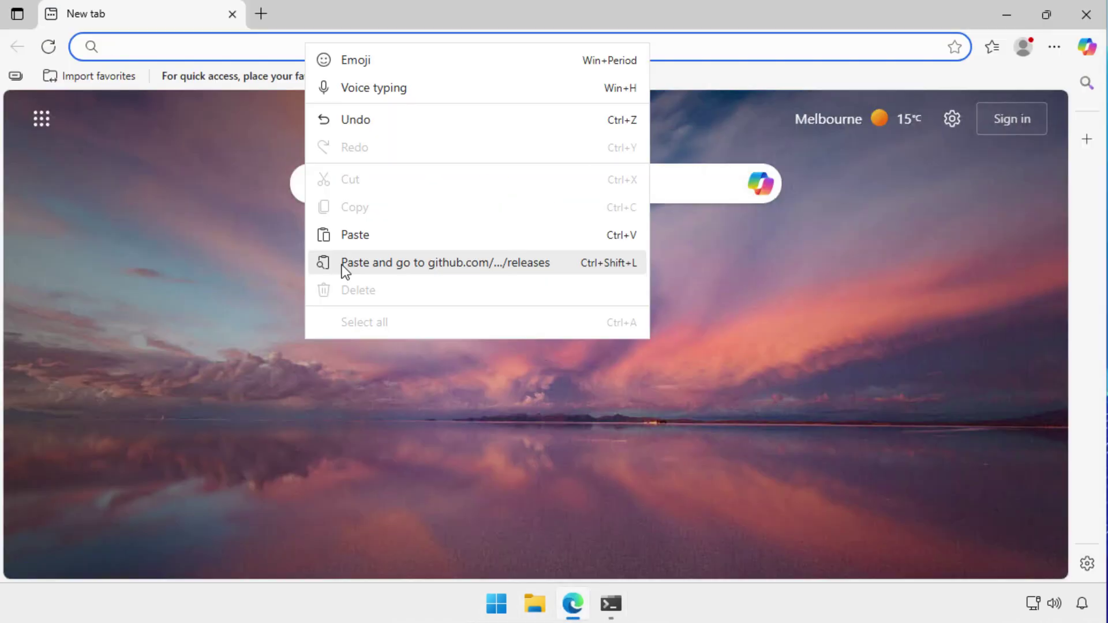
{"action": "left_click", "coordinate": [342, 265]}
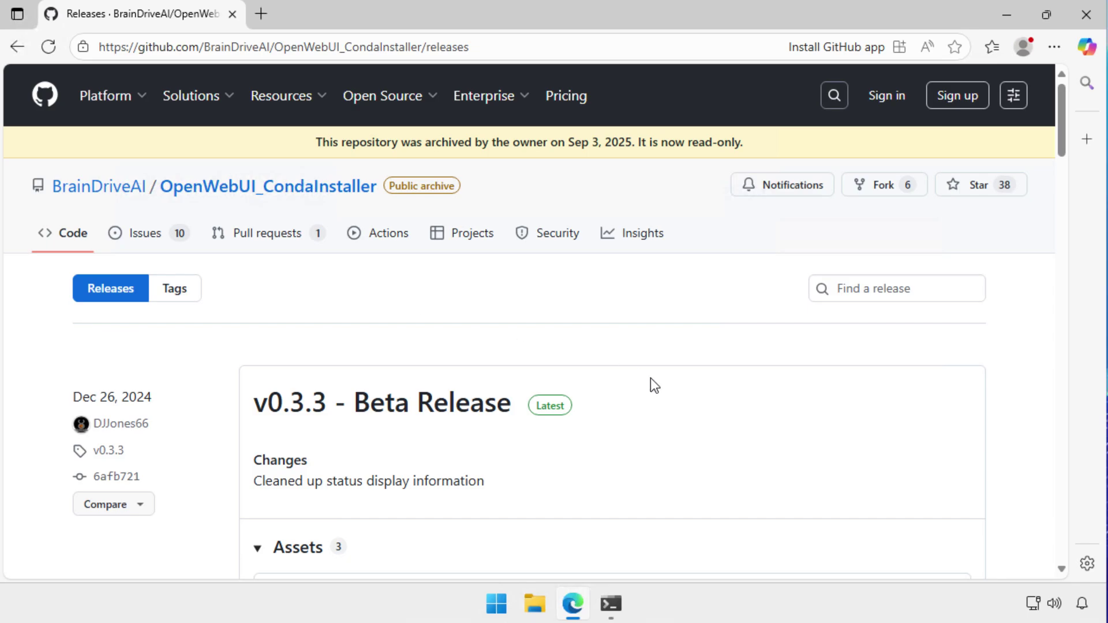
{"action": "scroll", "coordinate": [650, 379], "scroll_direction": "down", "scroll_amount": 3}
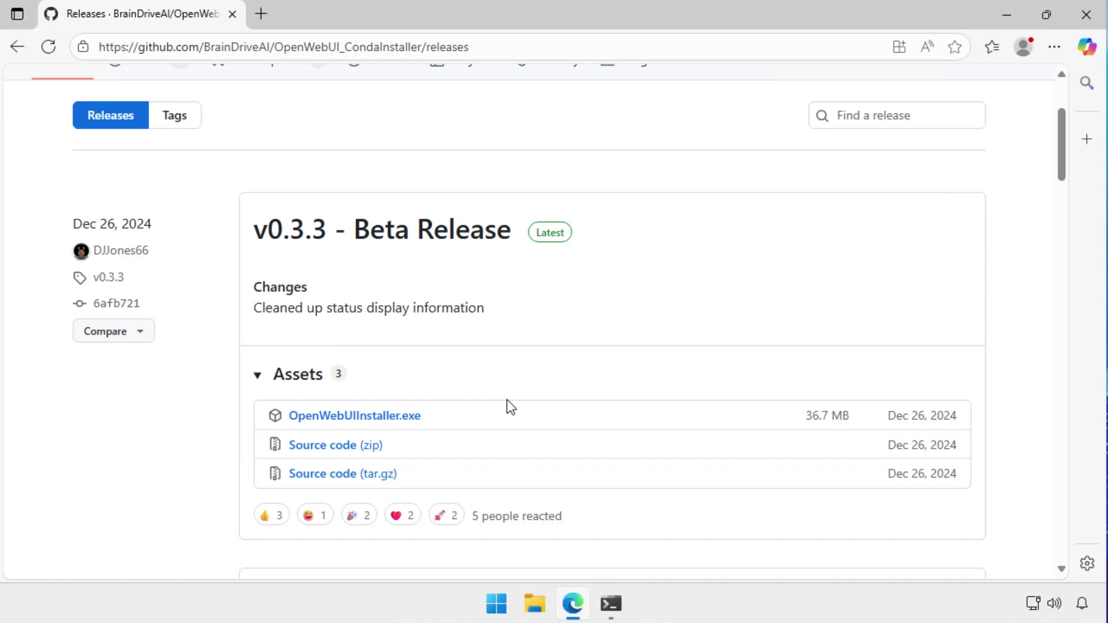
Download OpenWebUIInstaller.exe, keep it despite the SmartScreen warning, and show it in its folder.
{"action": "left_click", "coordinate": [372, 423]}
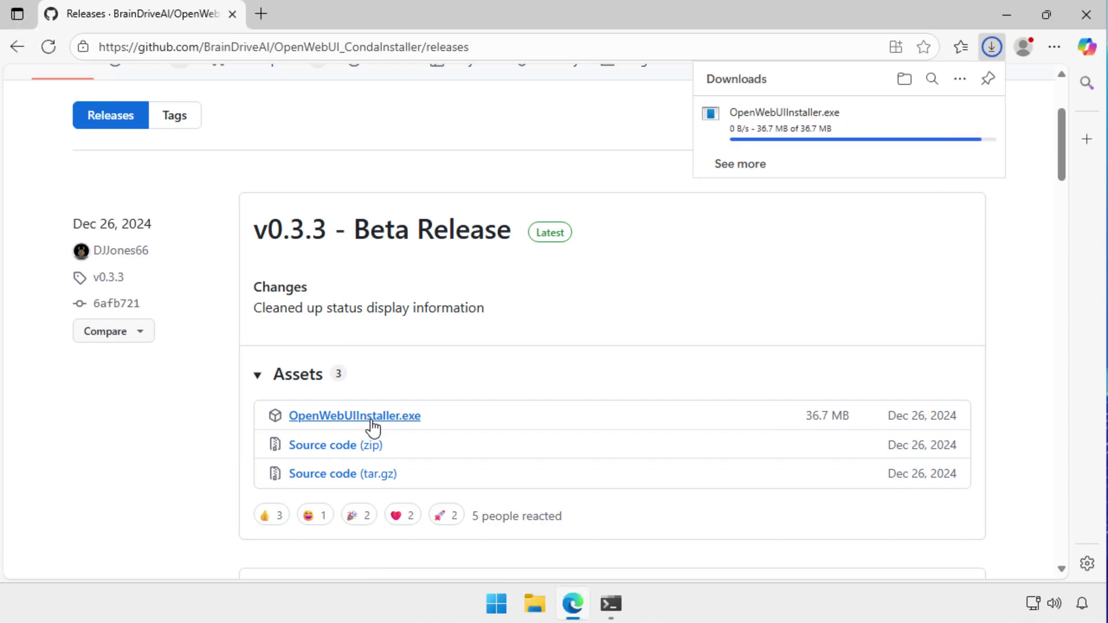
{"action": "left_click", "coordinate": [983, 118]}
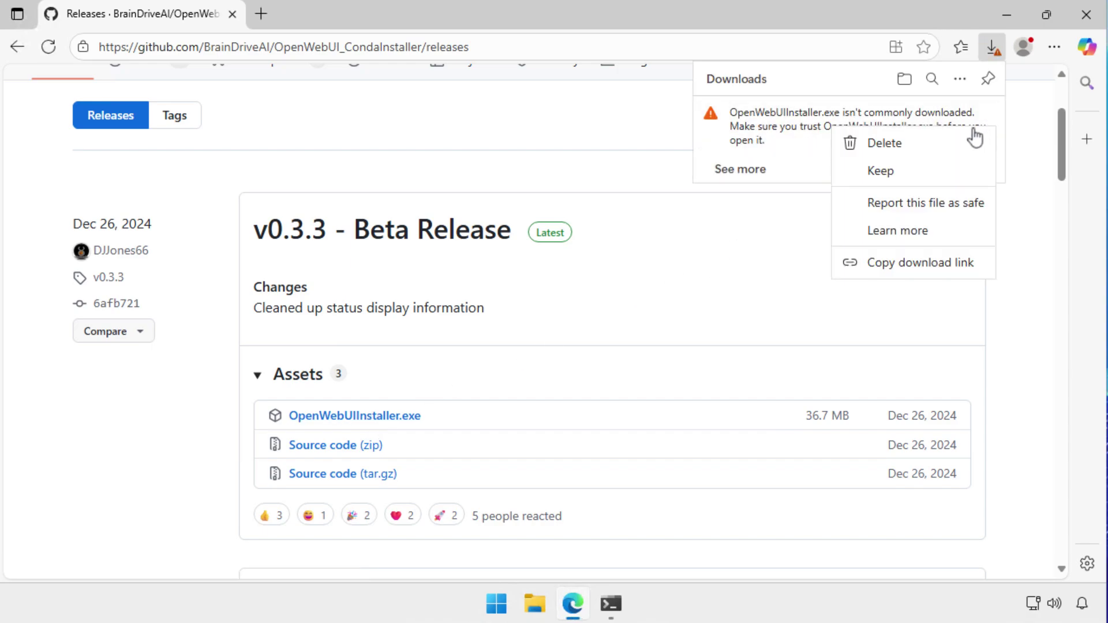
{"action": "left_click", "coordinate": [908, 170]}
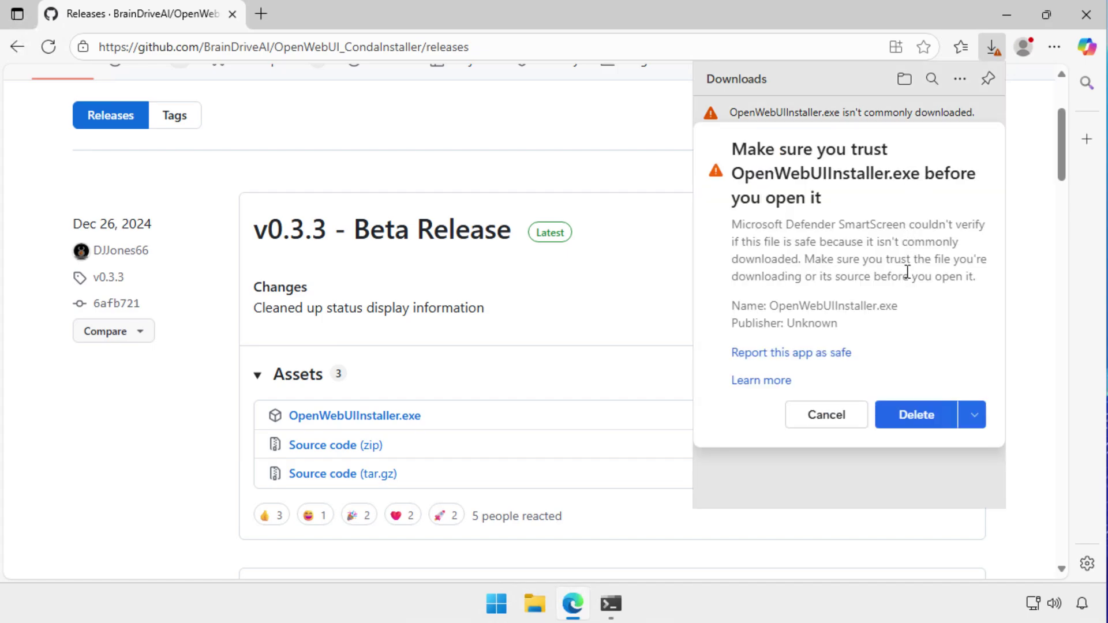
{"action": "left_click", "coordinate": [973, 416]}
{"action": "left_click", "coordinate": [918, 448]}
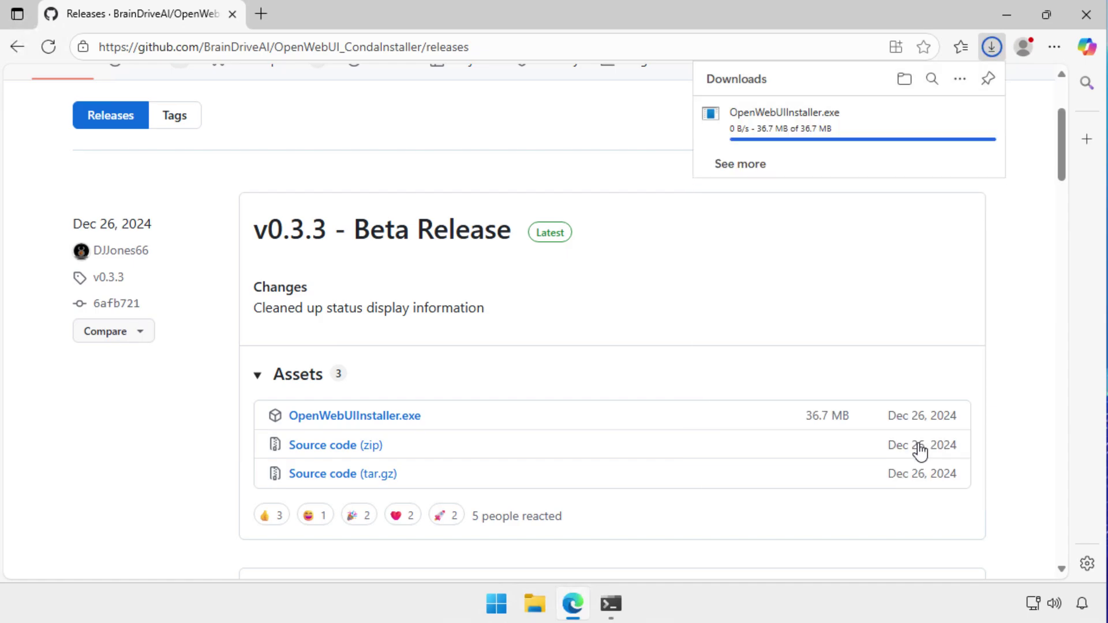
{"action": "left_click", "coordinate": [904, 84]}
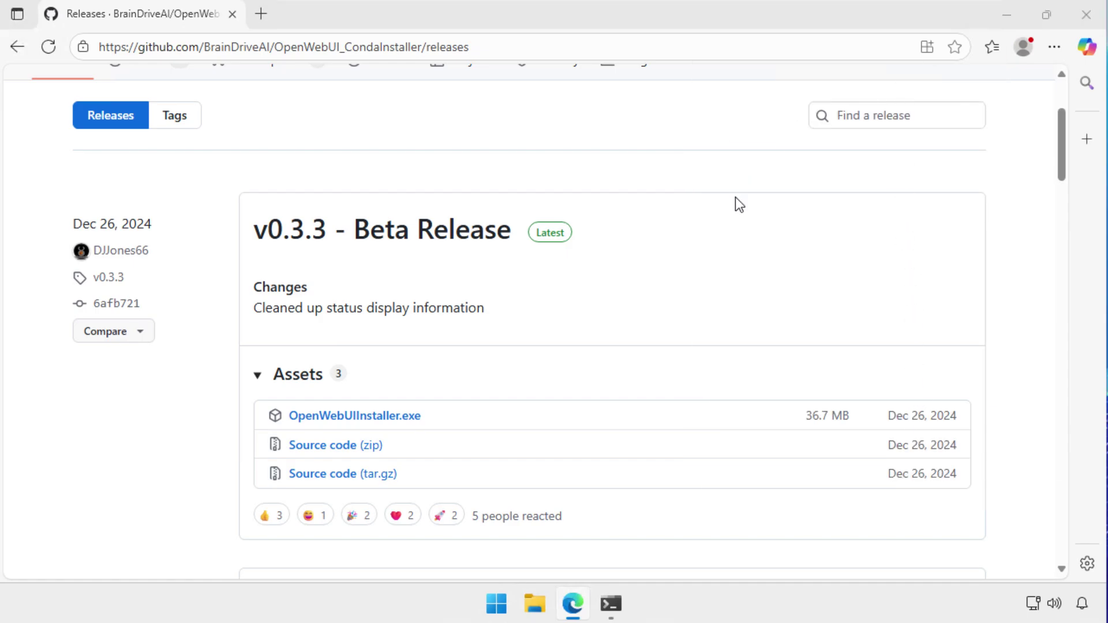
Cut OpenWebUIInstaller from Downloads and paste it into C:\temp.
{"action": "left_click", "coordinate": [480, 224]}
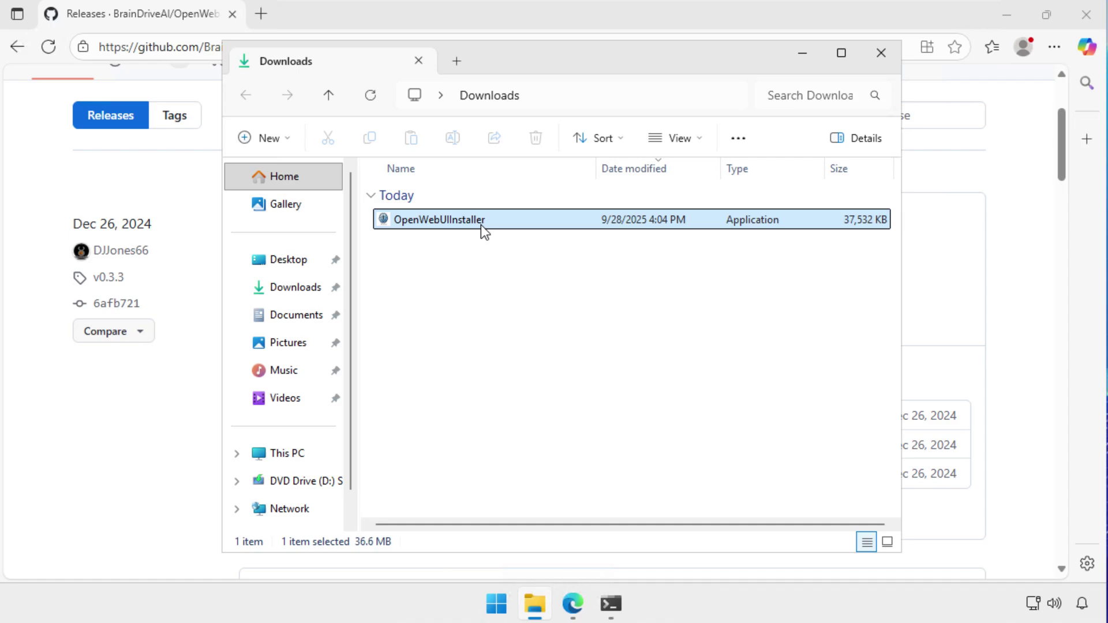
{"action": "right_click", "coordinate": [481, 224]}
{"action": "left_click", "coordinate": [509, 248]}
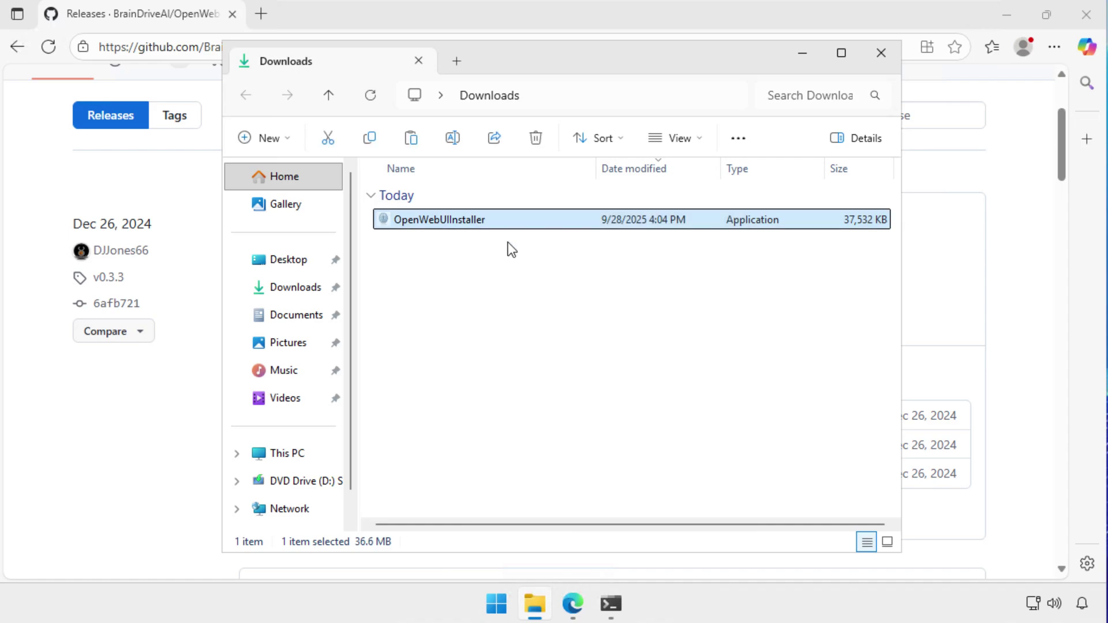
{"action": "left_click", "coordinate": [300, 453]}
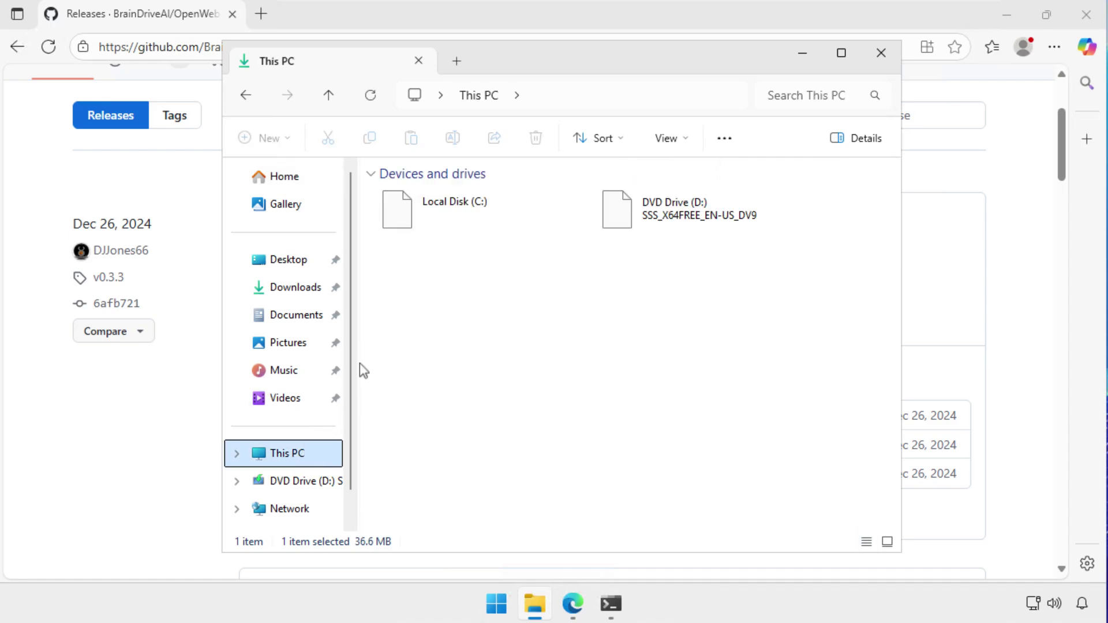
{"action": "double_click", "coordinate": [433, 220]}
{"action": "double_click", "coordinate": [410, 219]}
{"action": "right_click", "coordinate": [412, 357]}
{"action": "left_click", "coordinate": [440, 334]}
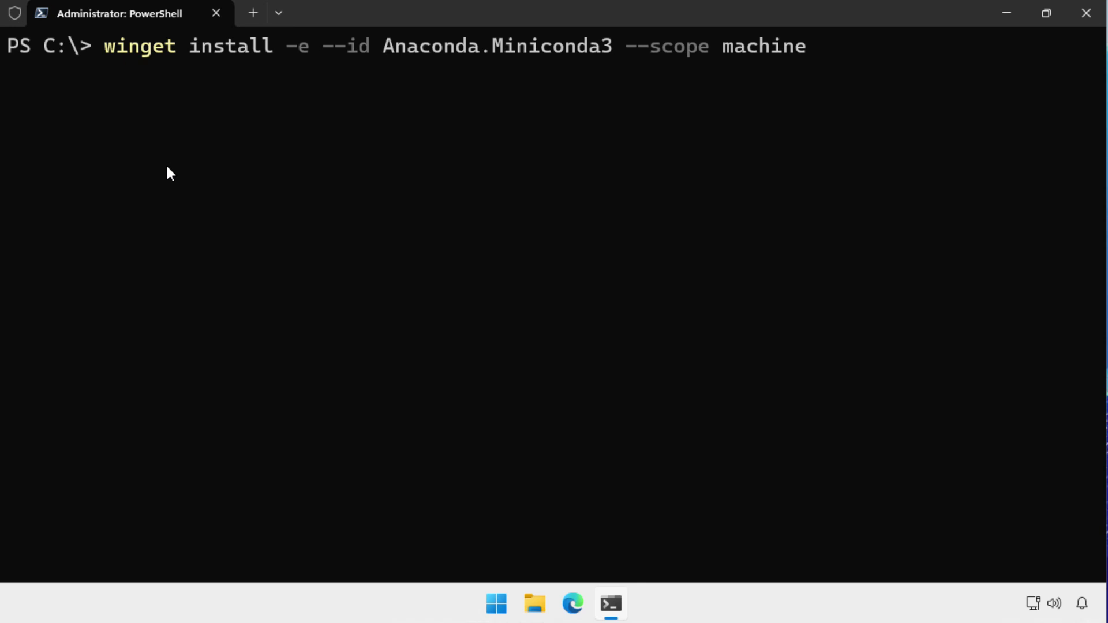
Install Miniconda3 machine-wide with winget and clear the terminal.
{"action": "key", "text": "Return"}
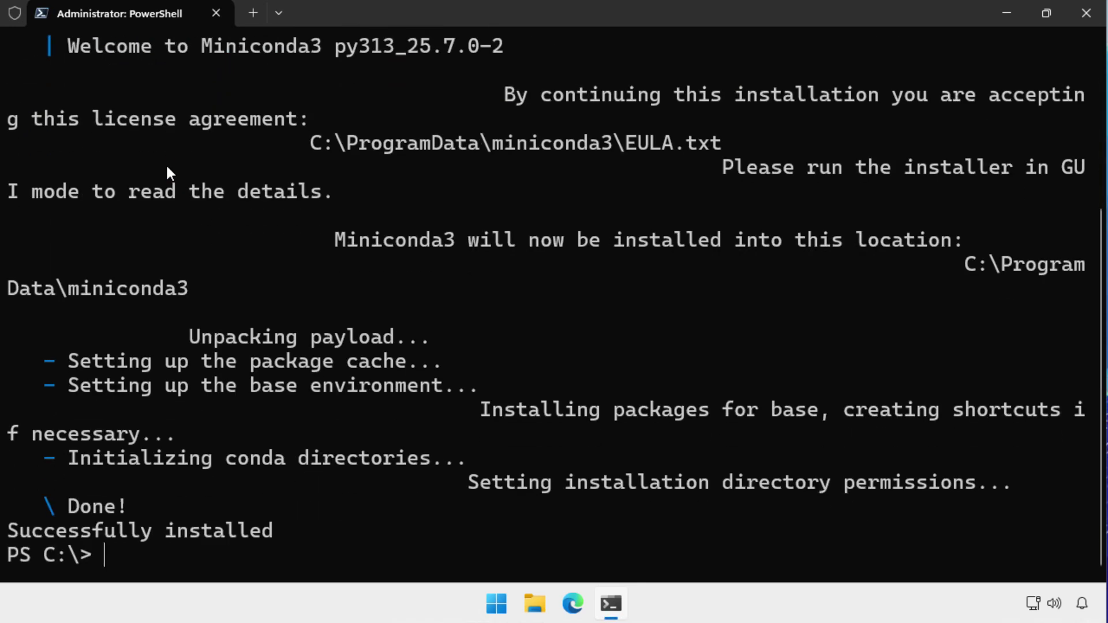
{"action": "type", "text": "cls"}
{"action": "key", "text": "Return"}
Prepend the miniconda3, Scripts and Library\bin folders to the session Path.
{"action": "type", "text": "$env:Path = 'C:\\ProgramData\\miniconda3;' + $env:Path"}
{"action": "key", "text": "Return"}
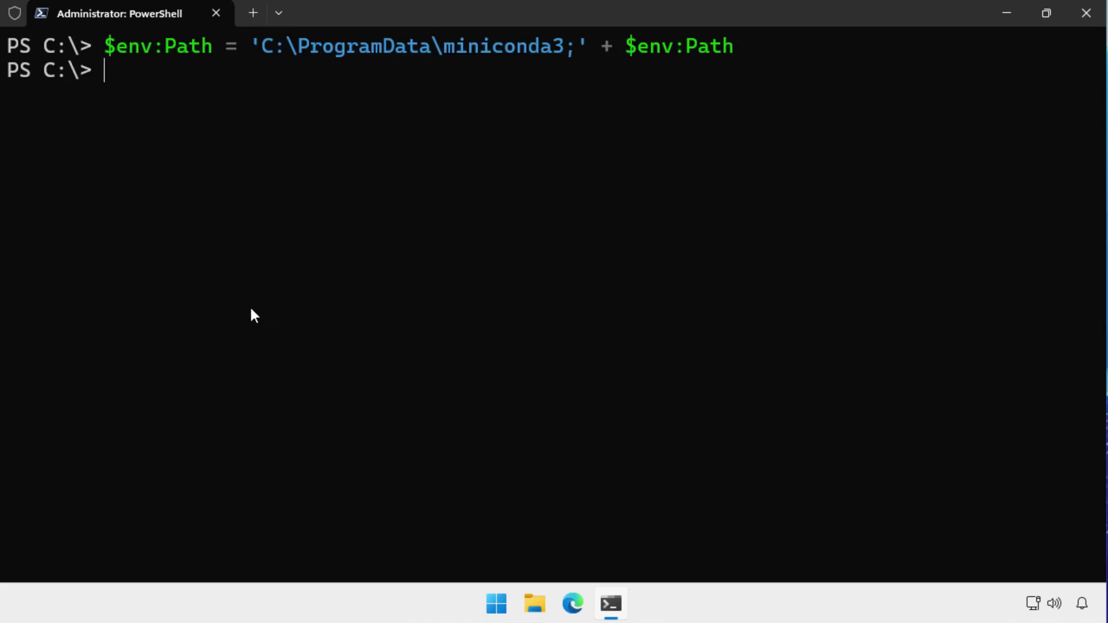
{"action": "type", "text": "$env:Path = 'C:\\ProgramData\\miniconda3\\Scripts;' + $env:Path"}
{"action": "key", "text": "Return"}
{"action": "type", "text": "$env:Path = 'C:\\ProgramData\\miniconda3\\Library\\bin;' + $env:Pa"}
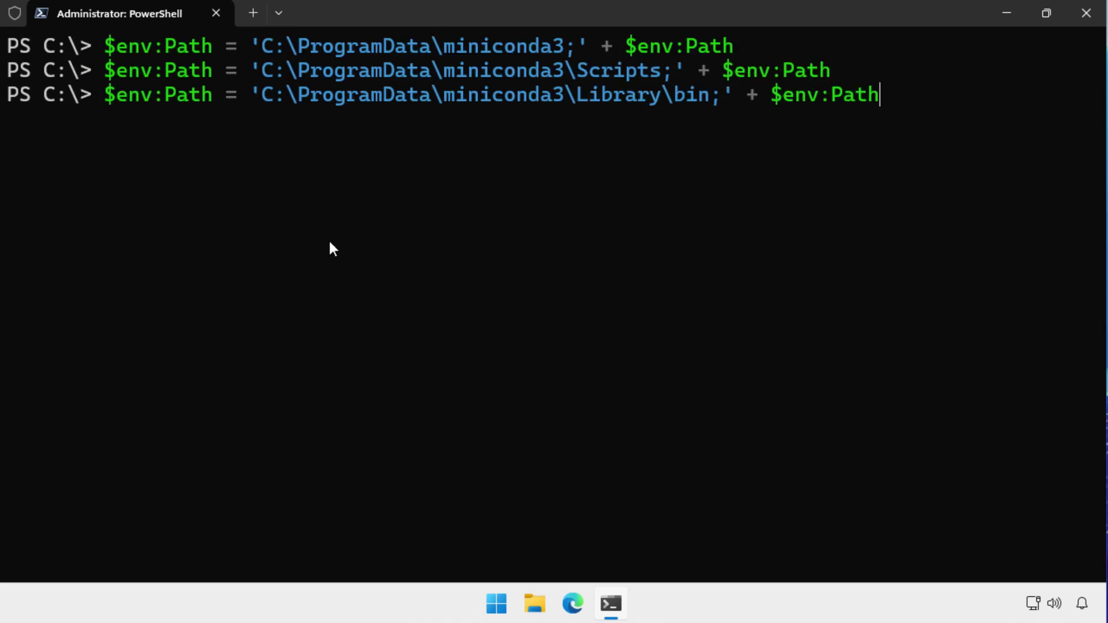
{"action": "key", "text": "Return"}
Accept the conda Terms of Service for the main and r channels.
{"action": "type", "text": "conda.exe tos accept --override-channels --channel https://repo.anaconda.com/pkgs/main"}
{"action": "key", "text": "Return"}
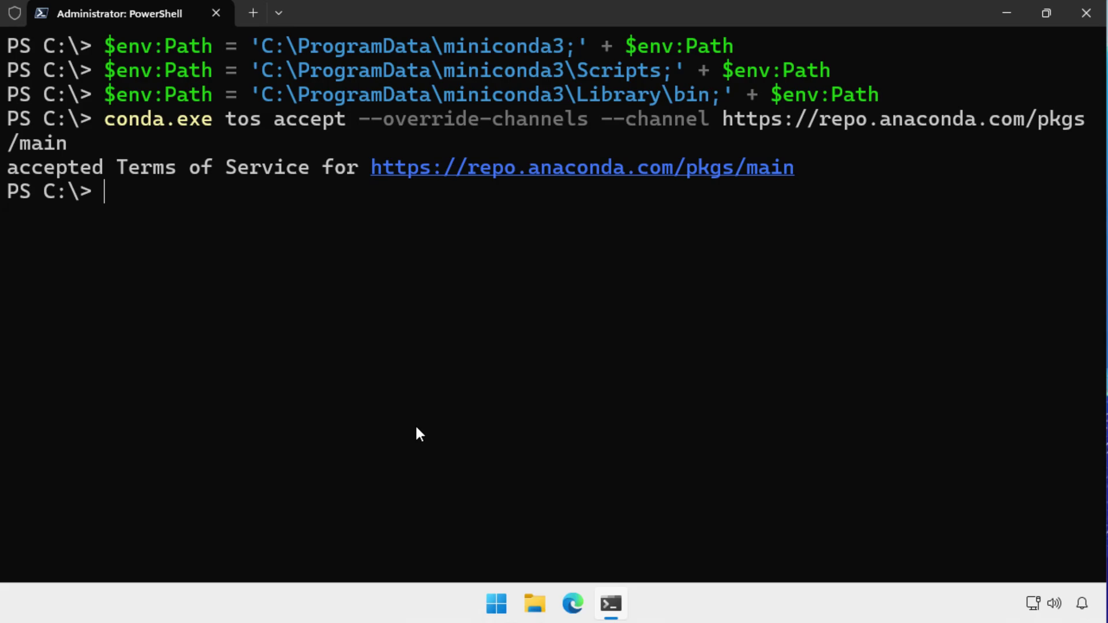
{"action": "type", "text": "conda.exe tos accept --override-channels --channel https://repo.anaconda.com/pkgs/r"}
{"action": "key", "text": "Return"}
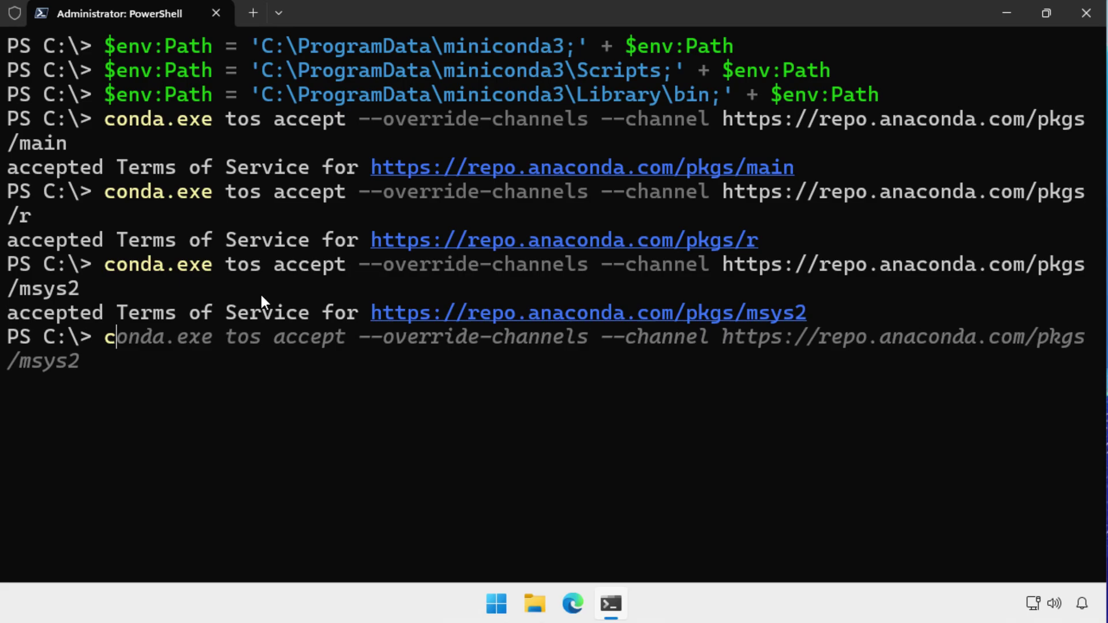
Clear the screen, change to C:\temp, list its files and complete the OpenWebUIInstaller path.
{"action": "type", "text": "ls"}
{"action": "key", "text": "Return"}
{"action": "type", "text": "cd temp"}
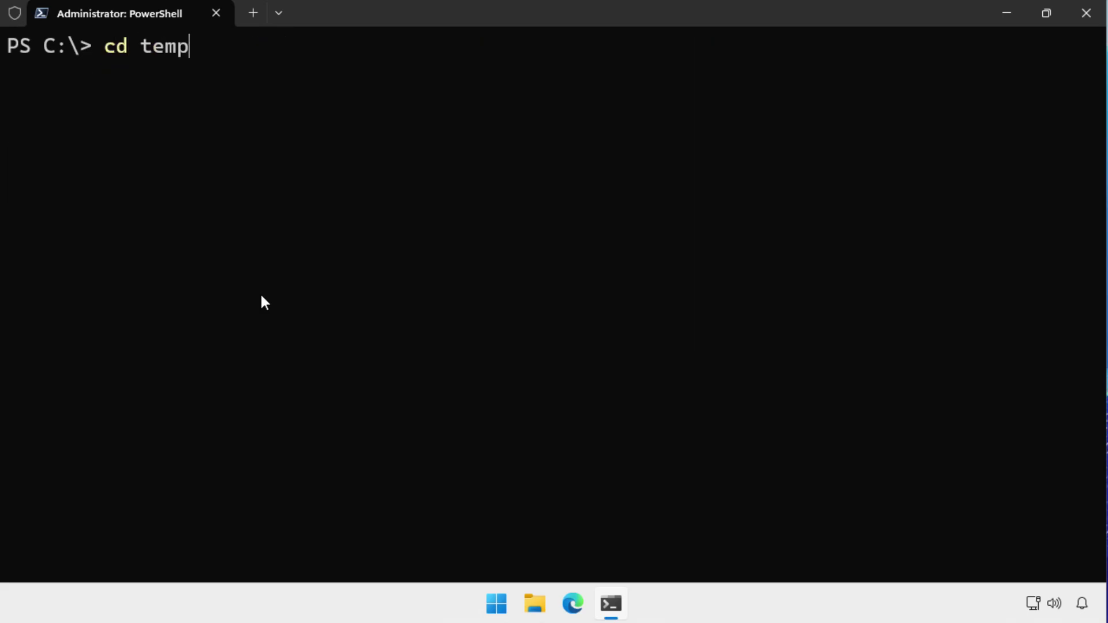
{"action": "key", "text": "Return"}
{"action": "type", "text": "dir"}
{"action": "key", "text": "Return"}
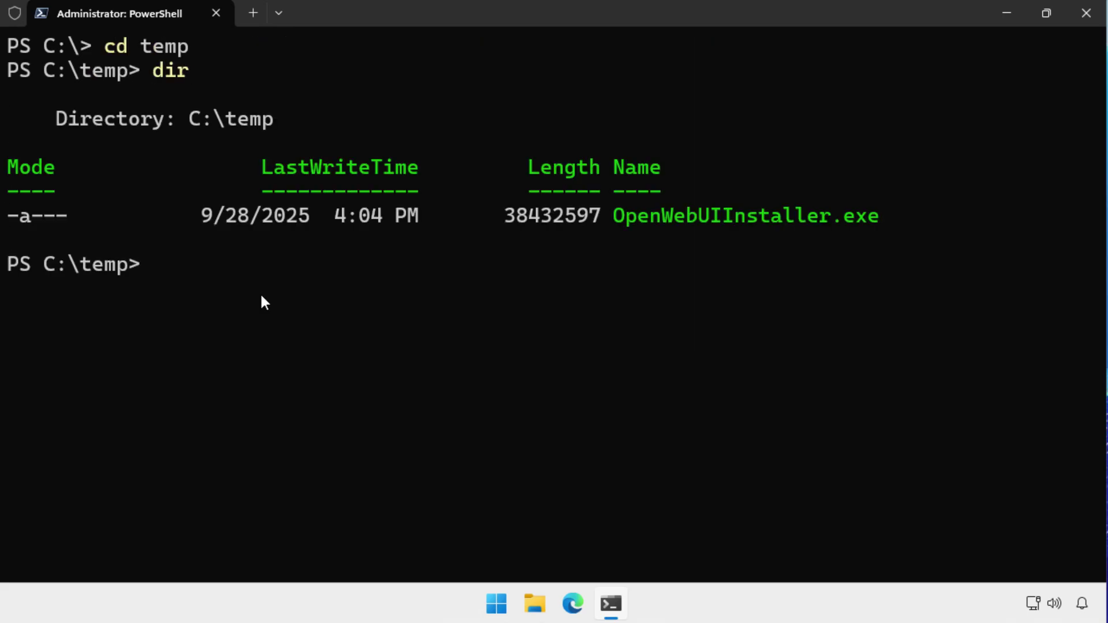
{"action": "type", "text": ".\\Ope"}
{"action": "key", "text": "Tab"}
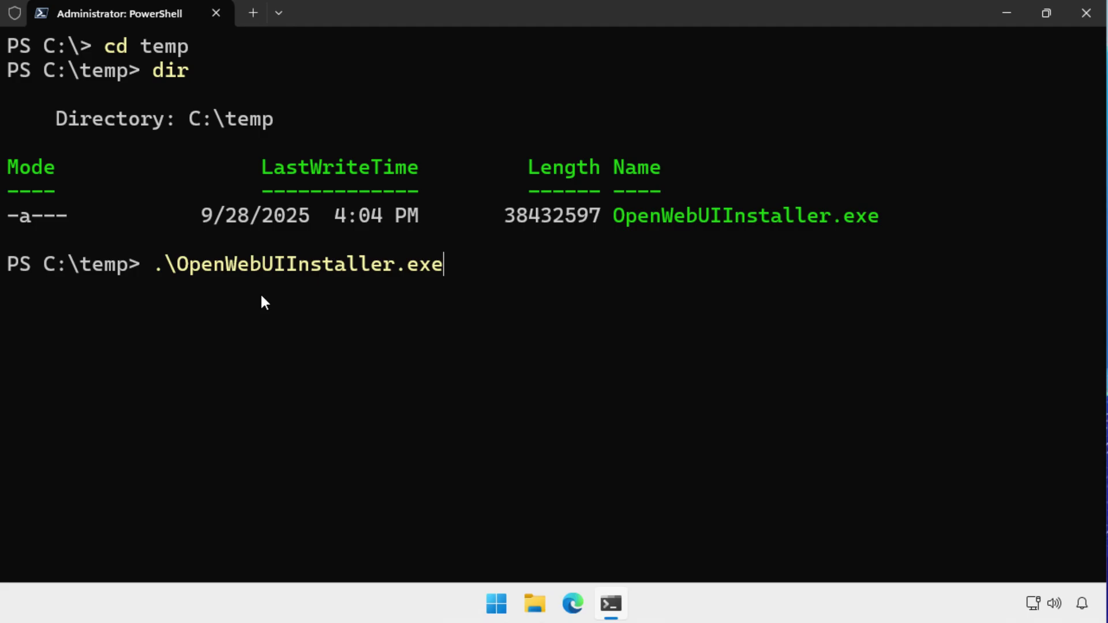
Launch the BrainDrive.ai installer, then install and start Open WebUI.
{"action": "key", "text": "Return"}
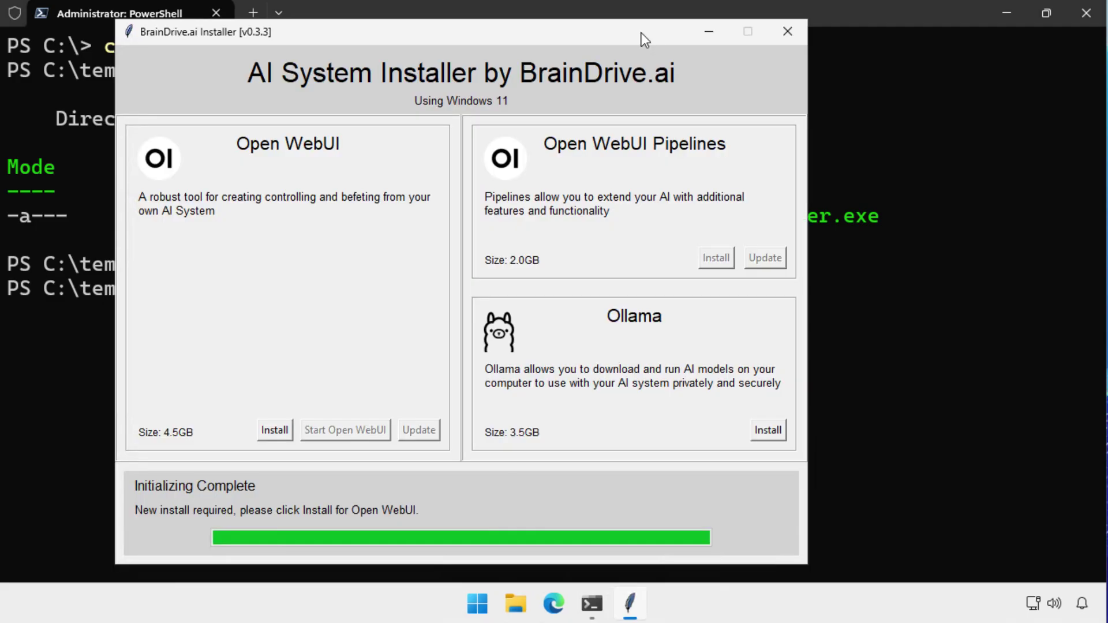
{"action": "left_click", "coordinate": [1017, 16]}
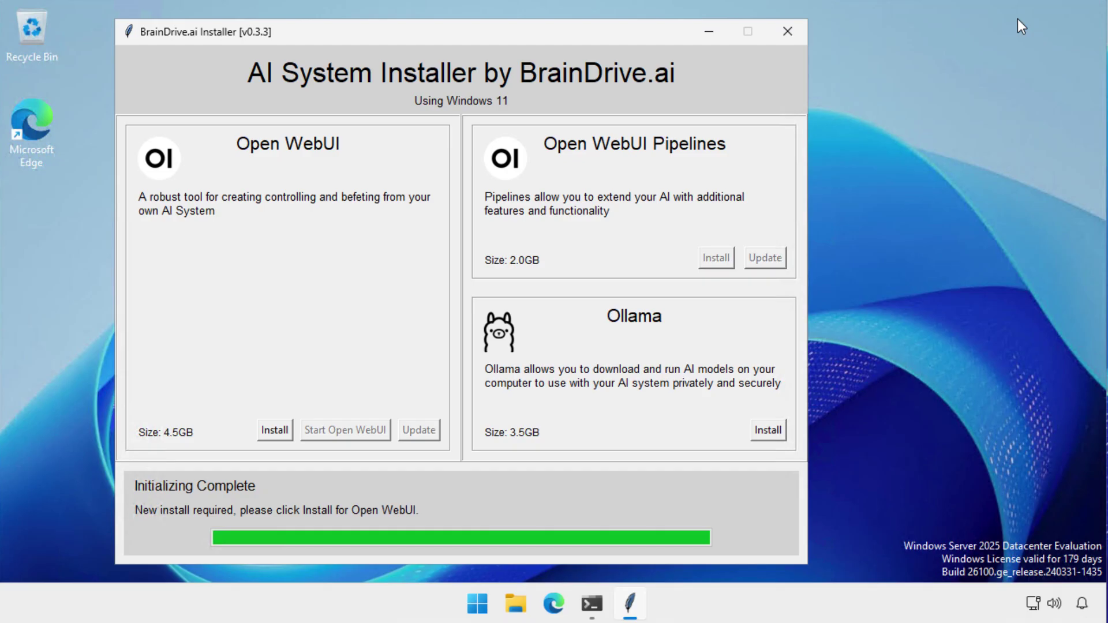
{"action": "left_click", "coordinate": [281, 432]}
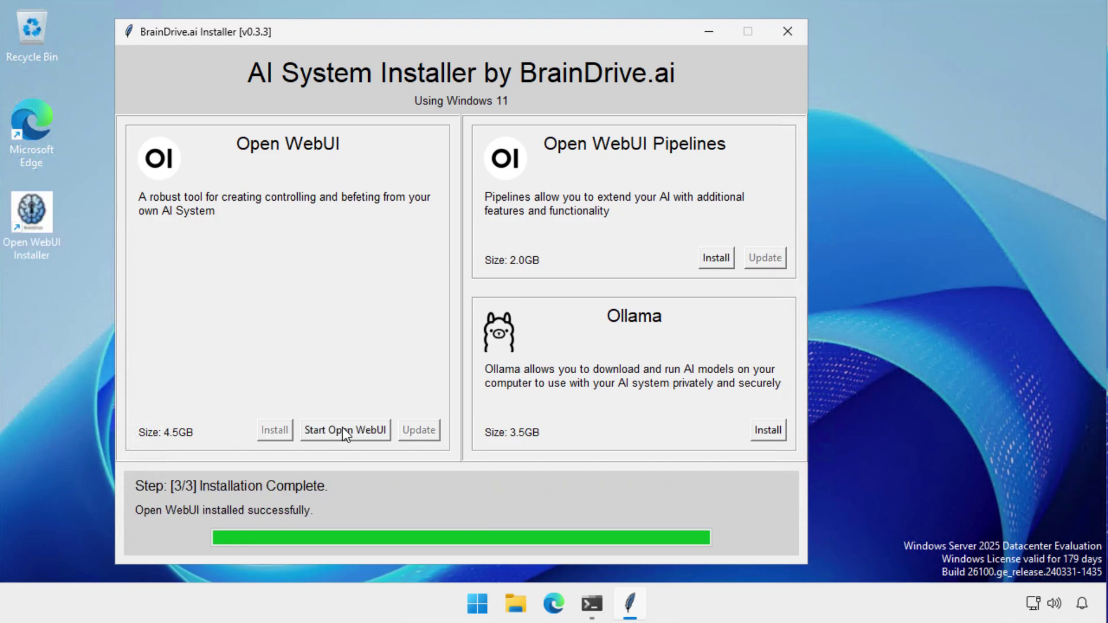
{"action": "left_click", "coordinate": [341, 431]}
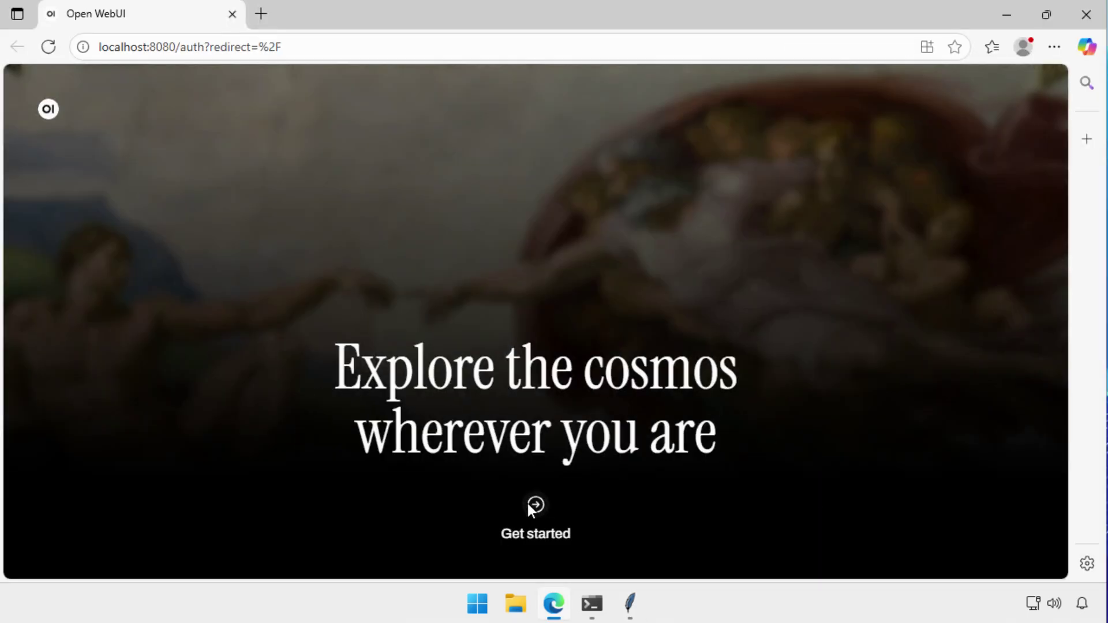
Create the Open WebUI admin account with the user's name, e-mail and password.
{"action": "left_click", "coordinate": [528, 505]}
{"action": "left_click", "coordinate": [388, 277]}
{"action": "type", "text": "Prime"}
{"action": "key", "text": "Tab"}
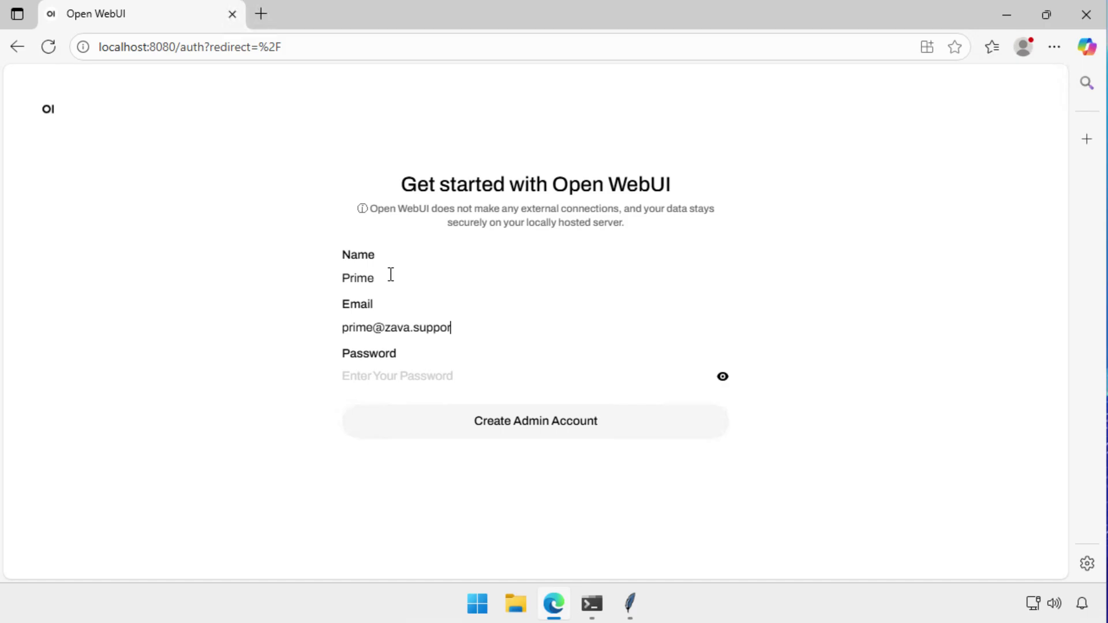
{"action": "key", "text": "ctrl+v"}
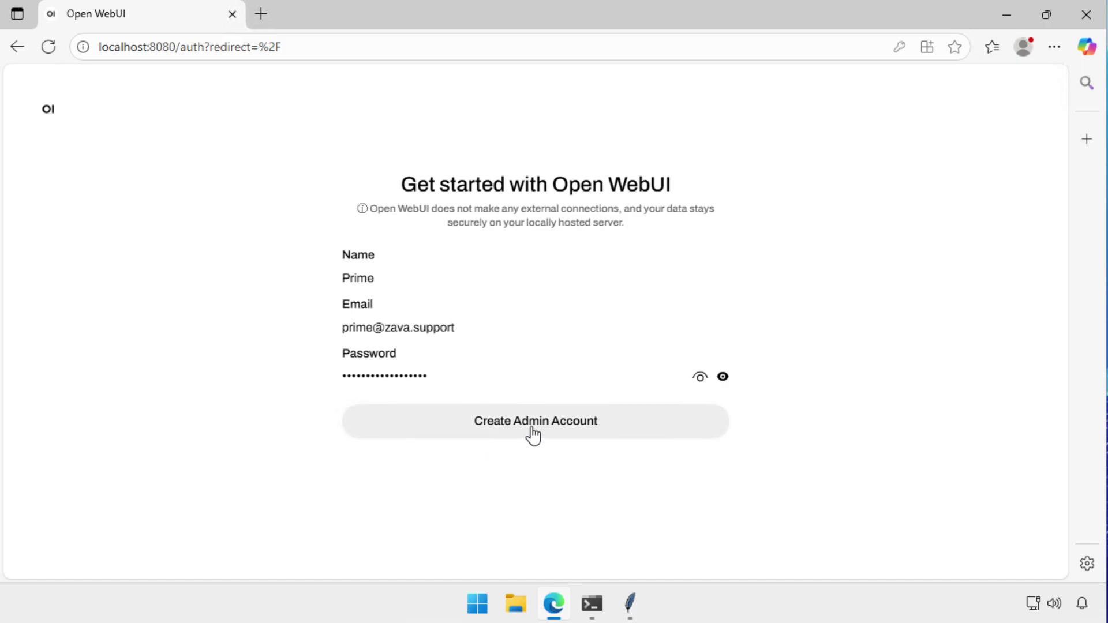
{"action": "left_click", "coordinate": [528, 438]}
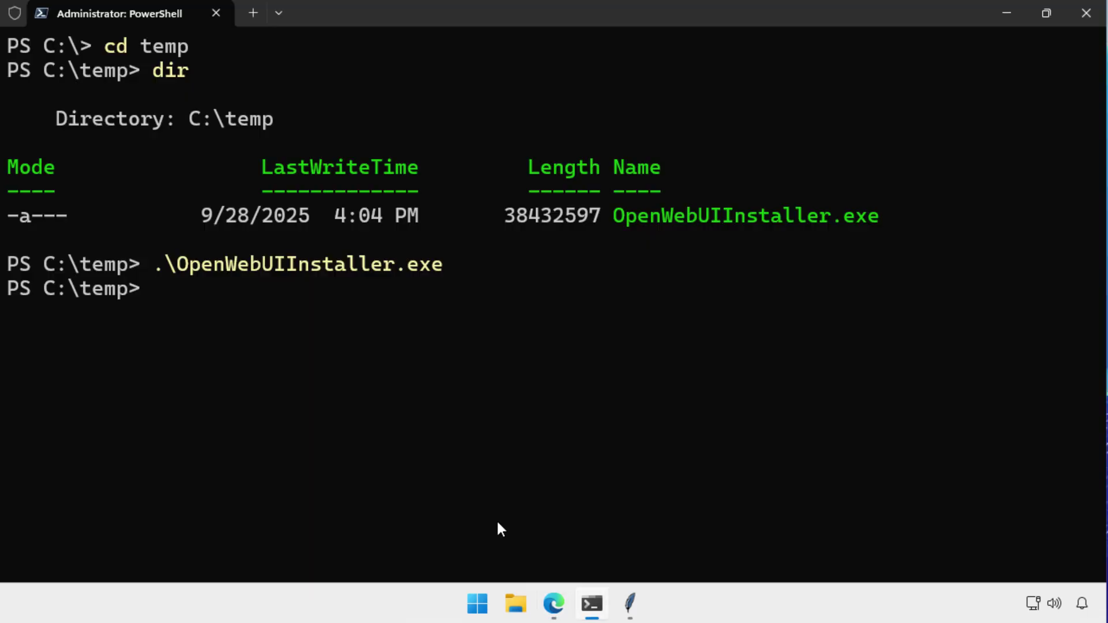
Run foundry service status to confirm the service is running on port 49700.
{"action": "type", "text": "foundry service status"}
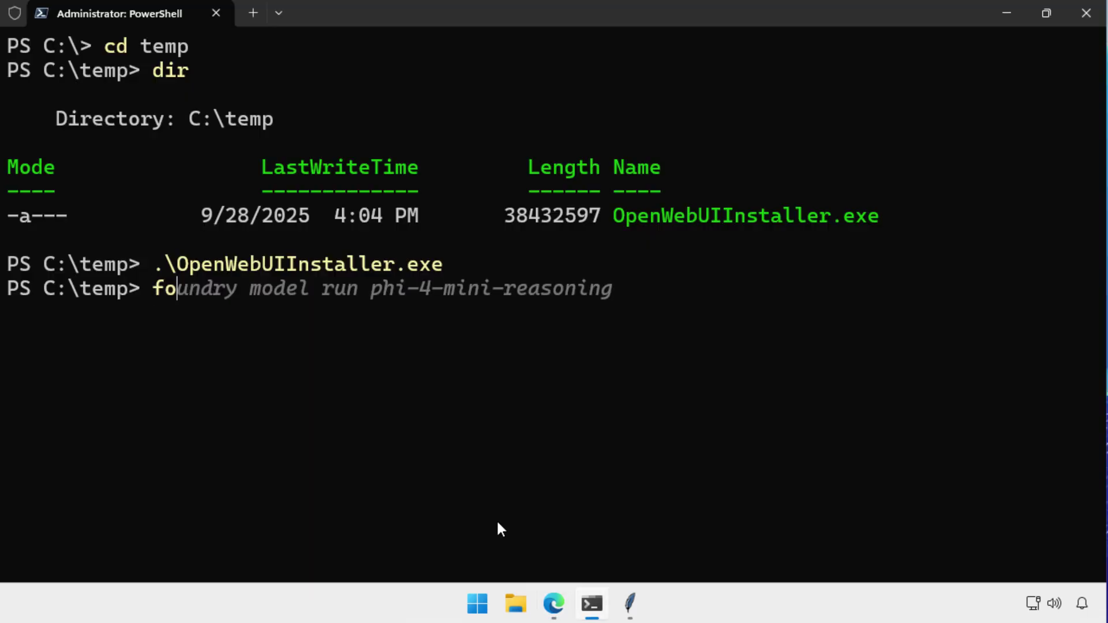
{"action": "key", "text": "Return"}
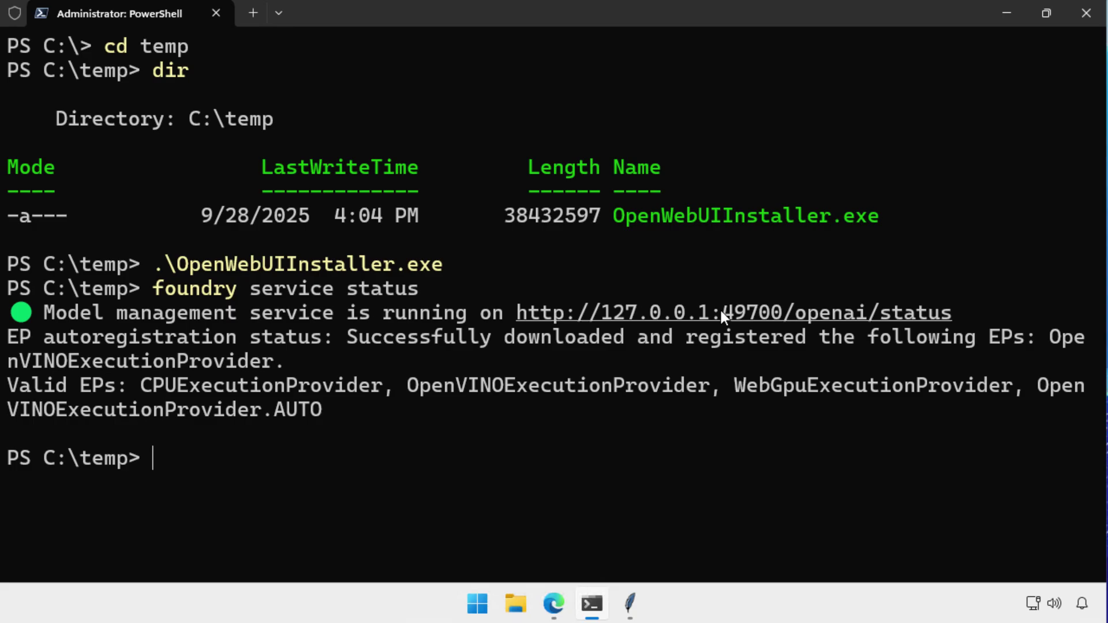
Turn on Direct Connections in the Admin Panel's Connections settings and save the change.
{"action": "key", "text": "alt+Tab"}
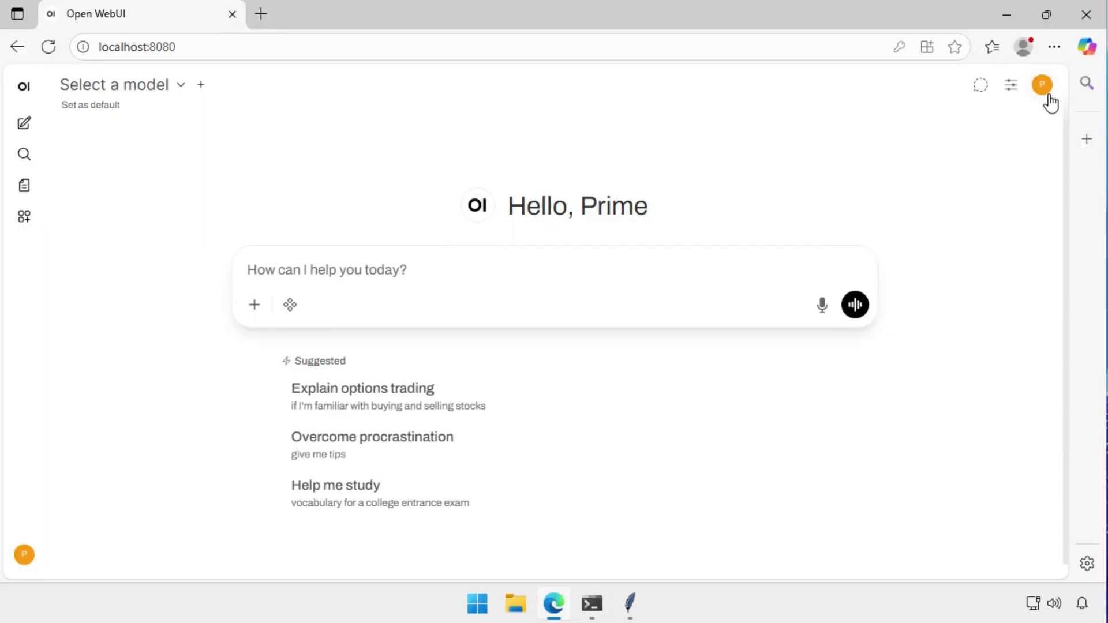
{"action": "left_click", "coordinate": [1042, 92]}
{"action": "left_click", "coordinate": [927, 205]}
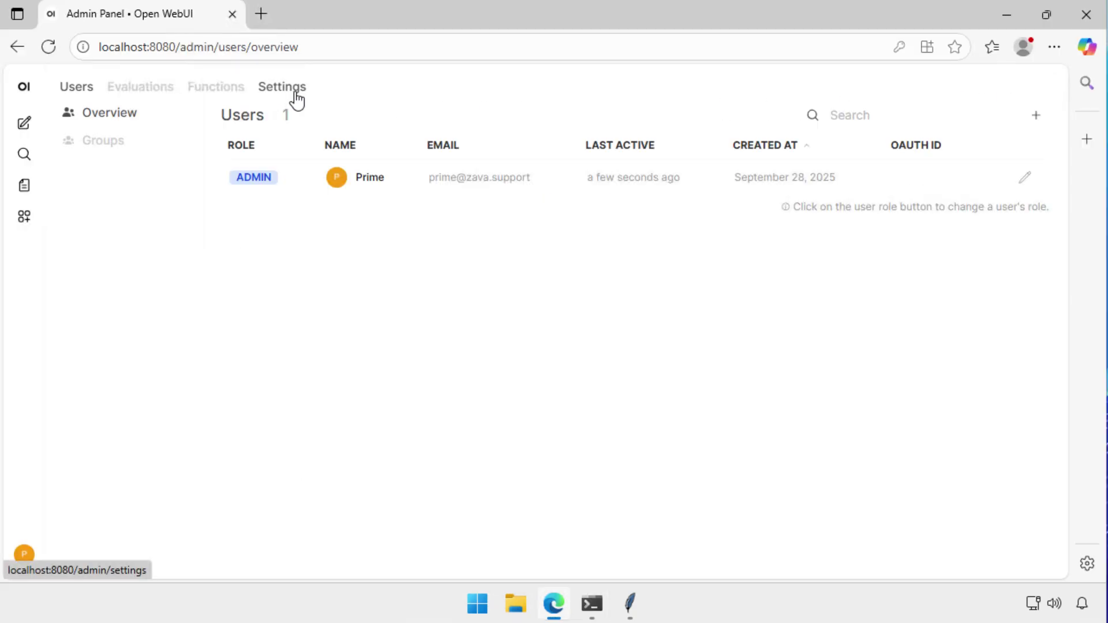
{"action": "left_click", "coordinate": [295, 101]}
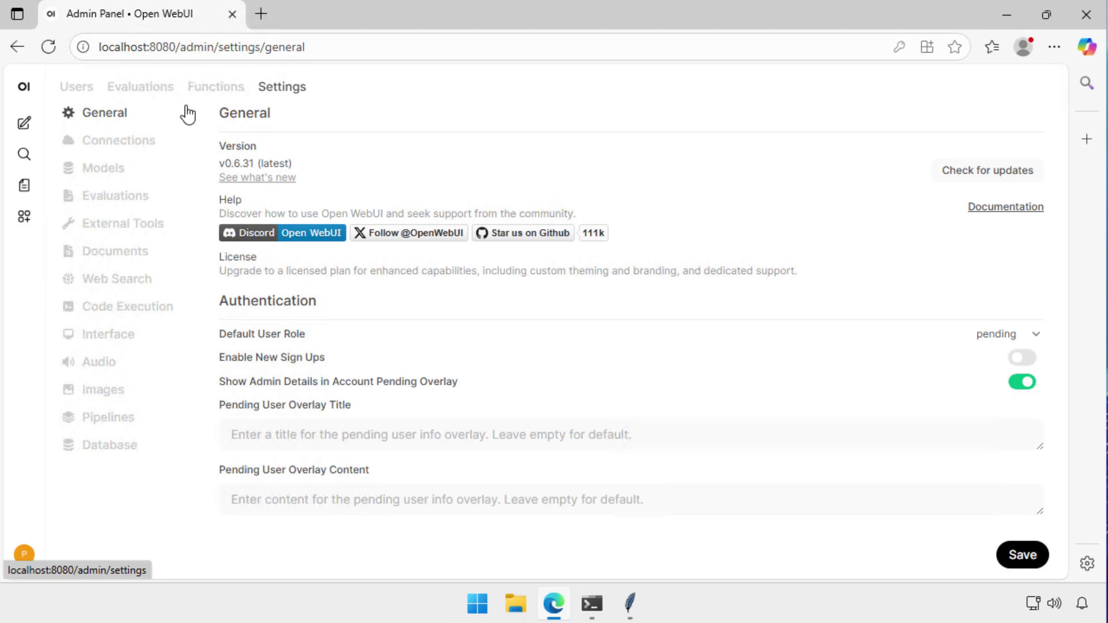
{"action": "left_click", "coordinate": [131, 144]}
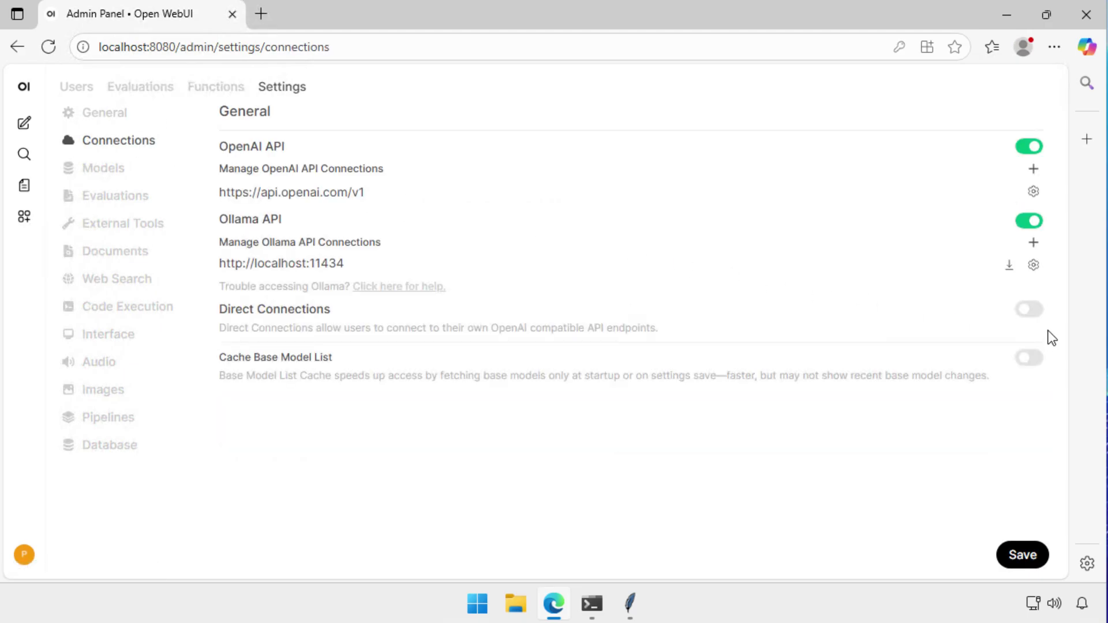
{"action": "left_click", "coordinate": [1030, 312]}
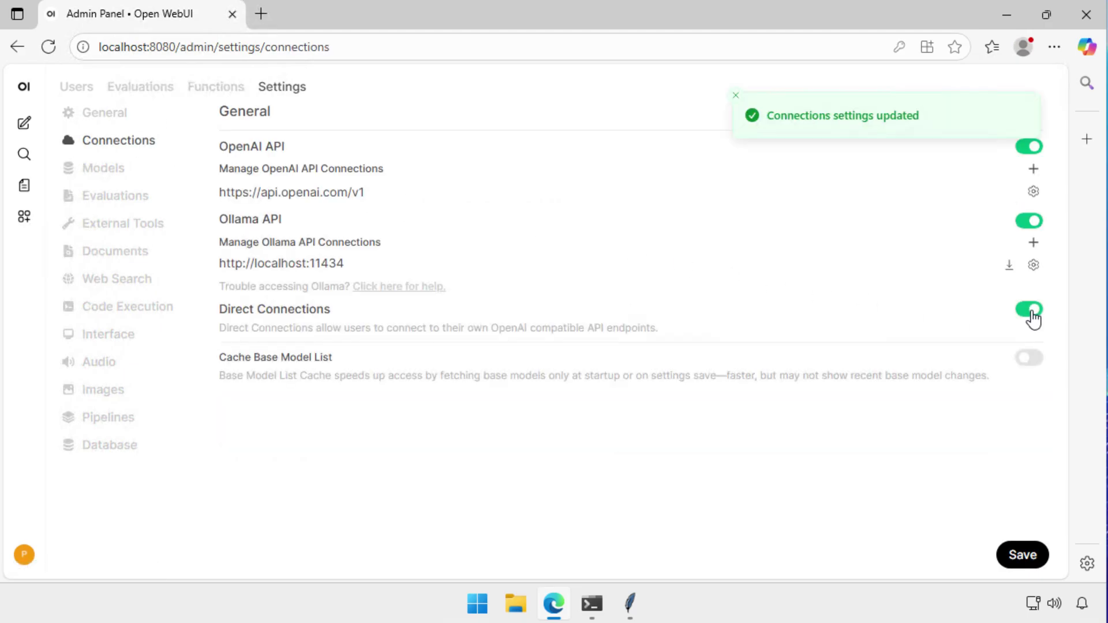
{"action": "left_click", "coordinate": [1021, 558]}
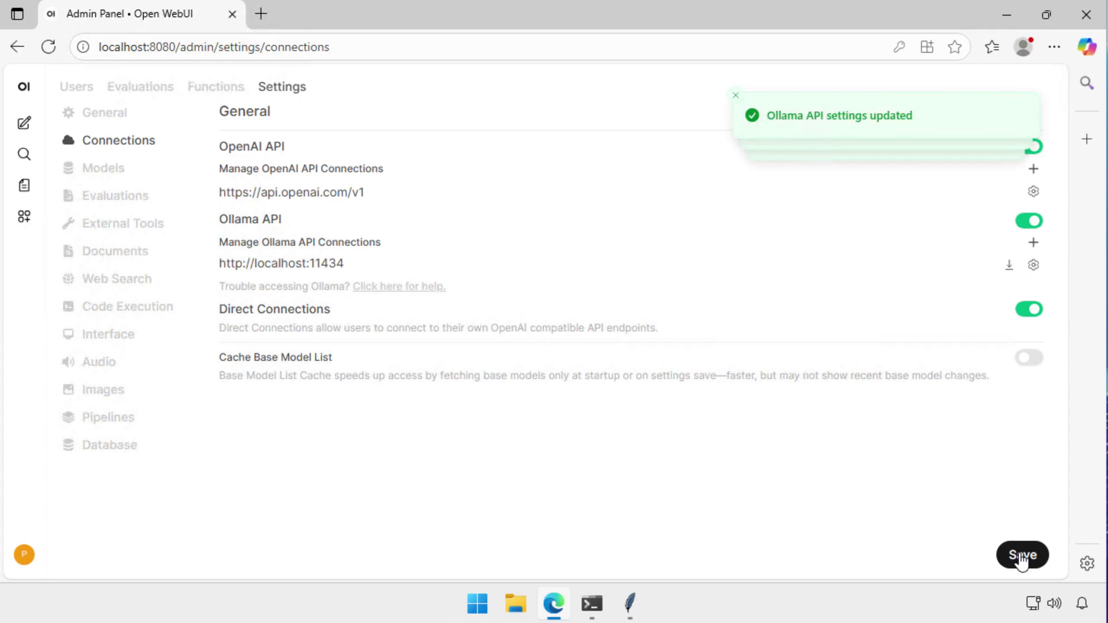
{"action": "left_click", "coordinate": [24, 555]}
{"action": "left_click", "coordinate": [56, 372]}
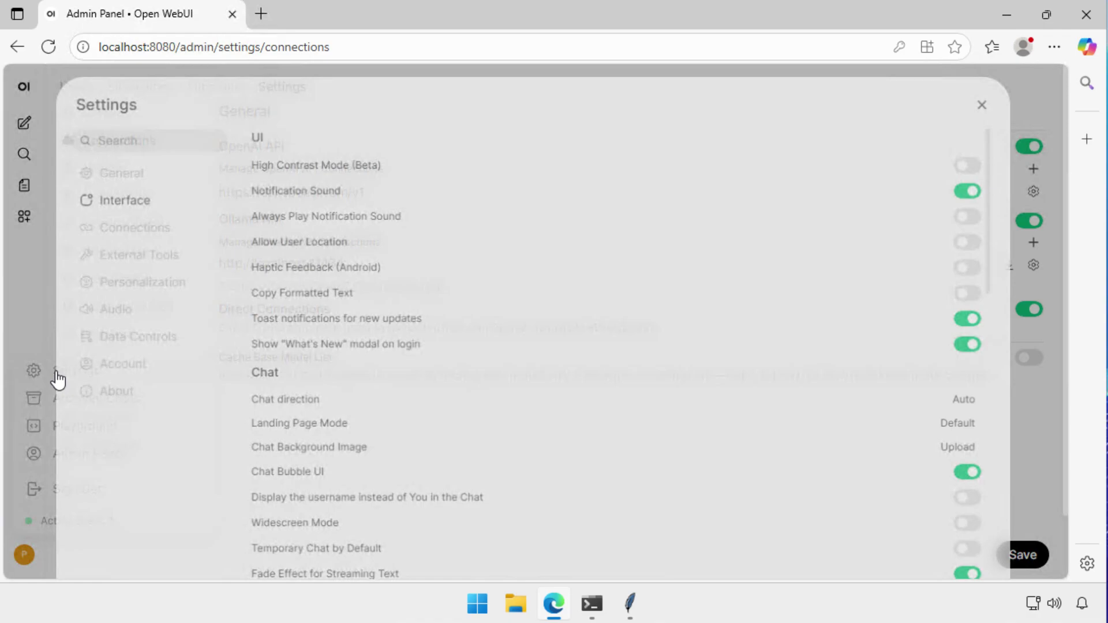
{"action": "left_click", "coordinate": [106, 234]}
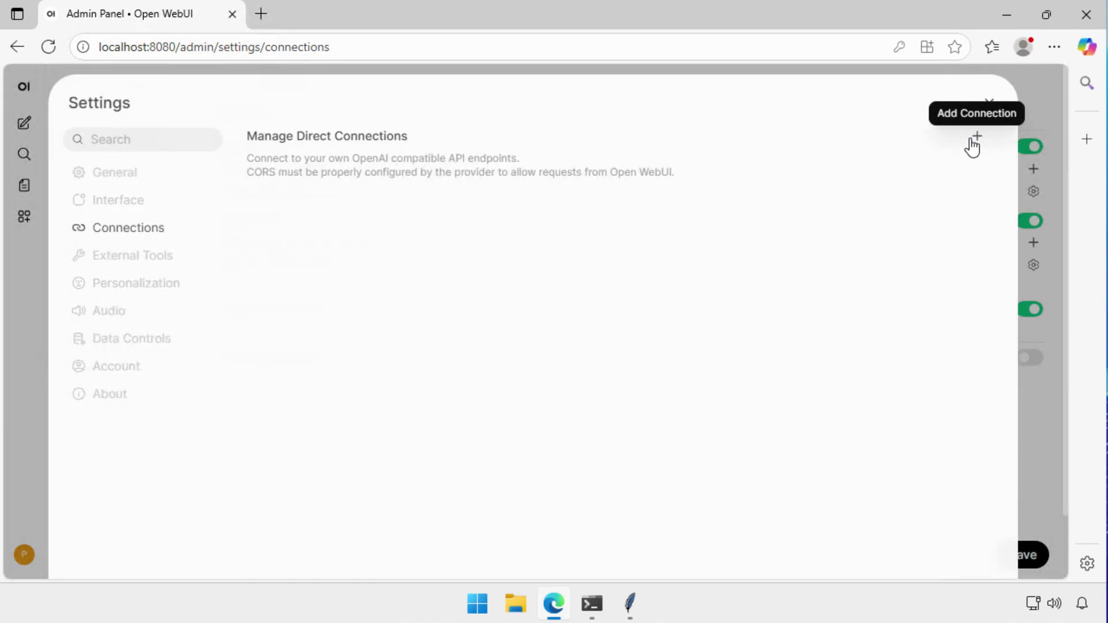
{"action": "left_click", "coordinate": [977, 136]}
{"action": "left_click", "coordinate": [363, 228]}
{"action": "type", "text": "http://localhost:49"}
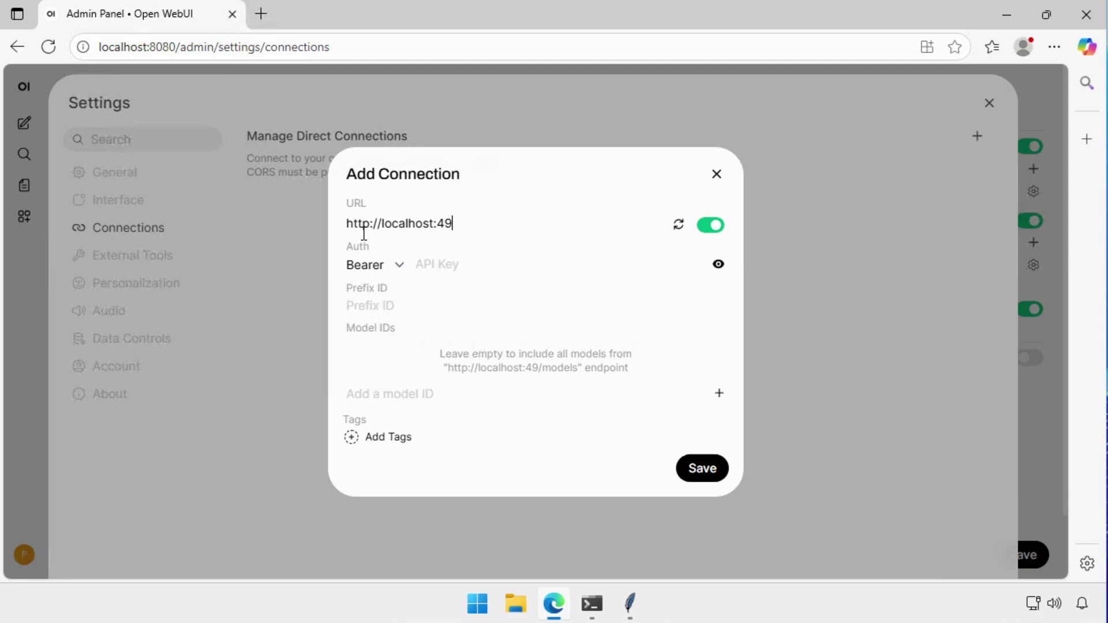
{"action": "type", "text": "700/v1"}
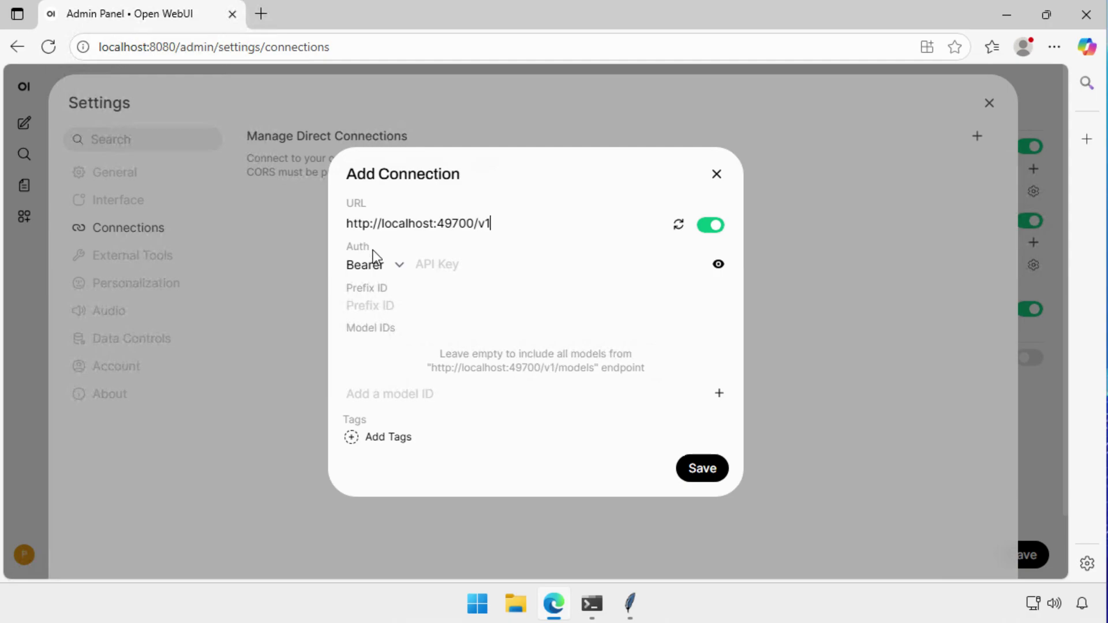
{"action": "left_click", "coordinate": [402, 269]}
{"action": "left_click", "coordinate": [390, 286]}
{"action": "left_click", "coordinate": [711, 474]}
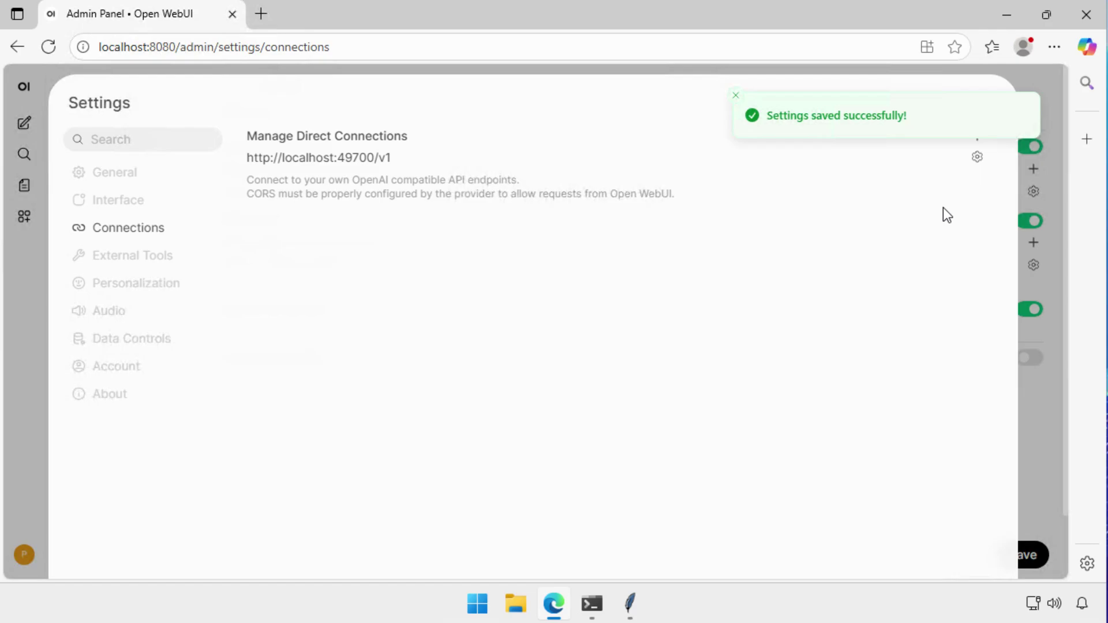
{"action": "left_click", "coordinate": [988, 115]}
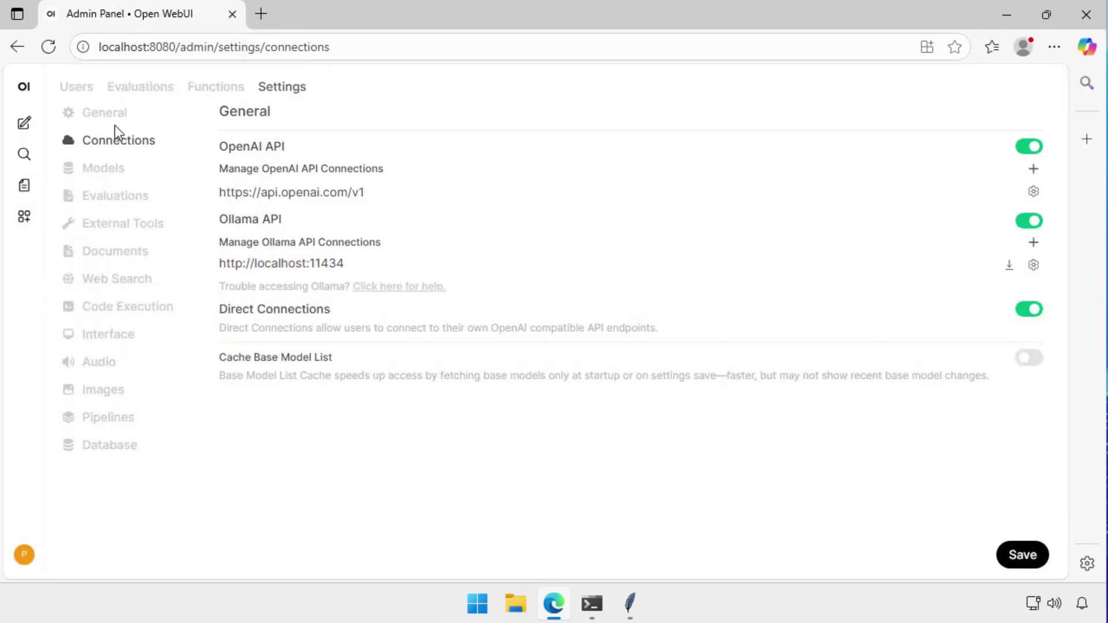
Ask Phi-4-mini-reasoning-generic-cpu:2 'which model are you' in a new chat and expand its reasoning.
{"action": "left_click", "coordinate": [23, 87]}
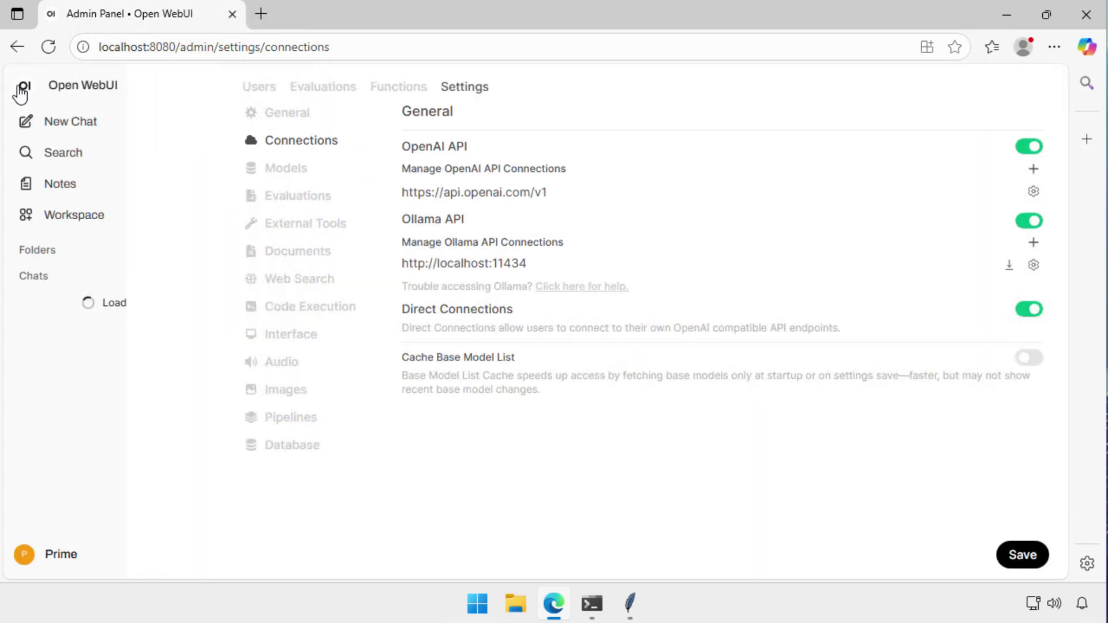
{"action": "left_click", "coordinate": [47, 121]}
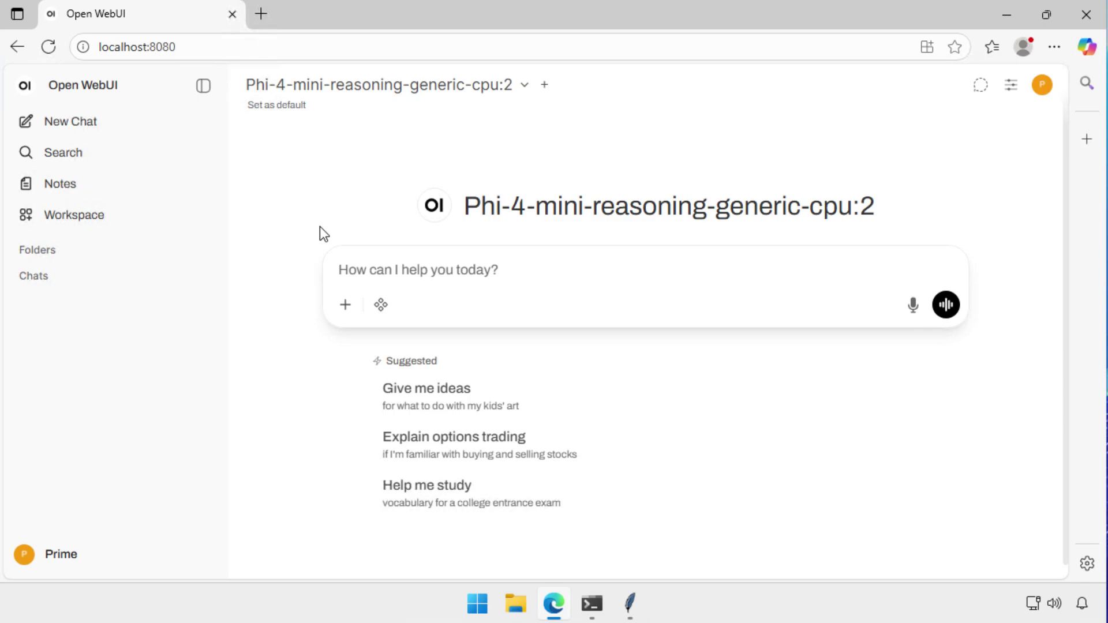
{"action": "type", "text": "which model are you"}
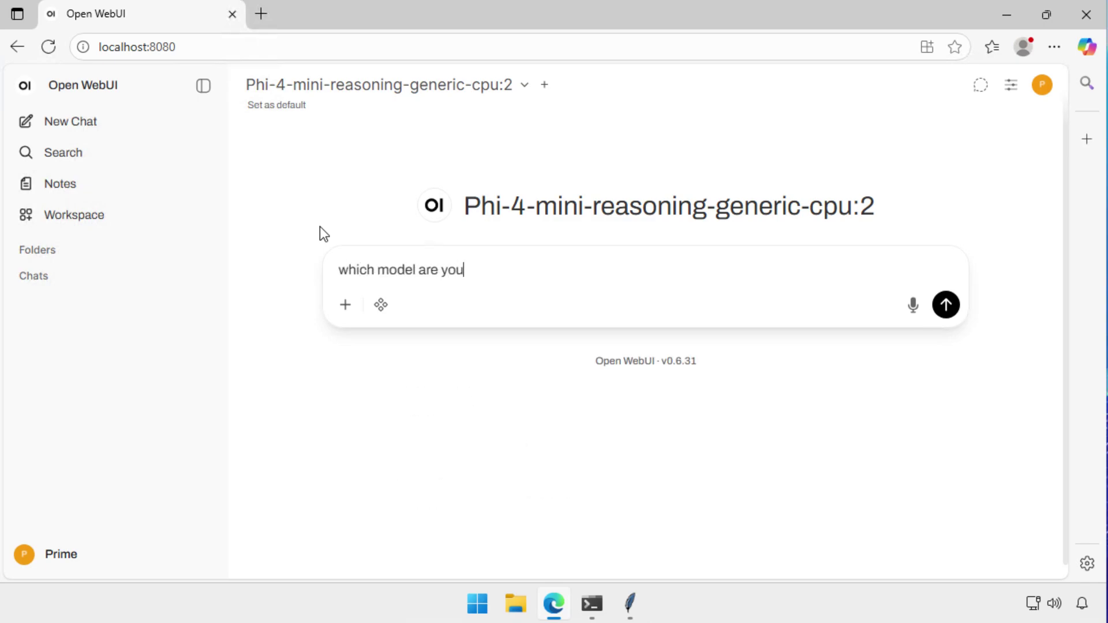
{"action": "key", "text": "Return"}
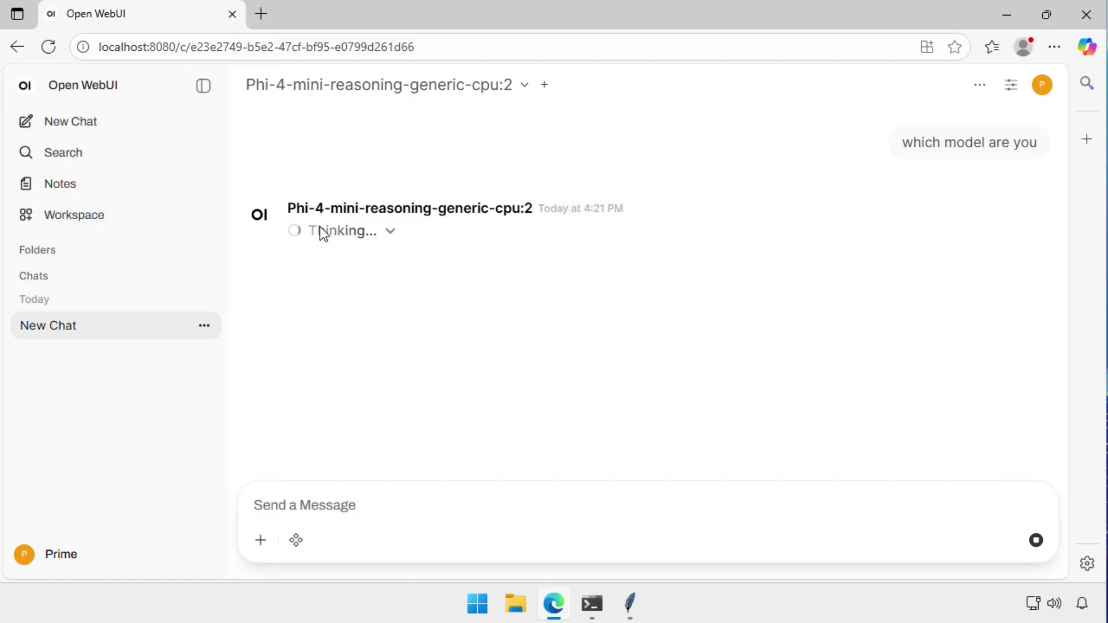
{"action": "left_click", "coordinate": [317, 230]}
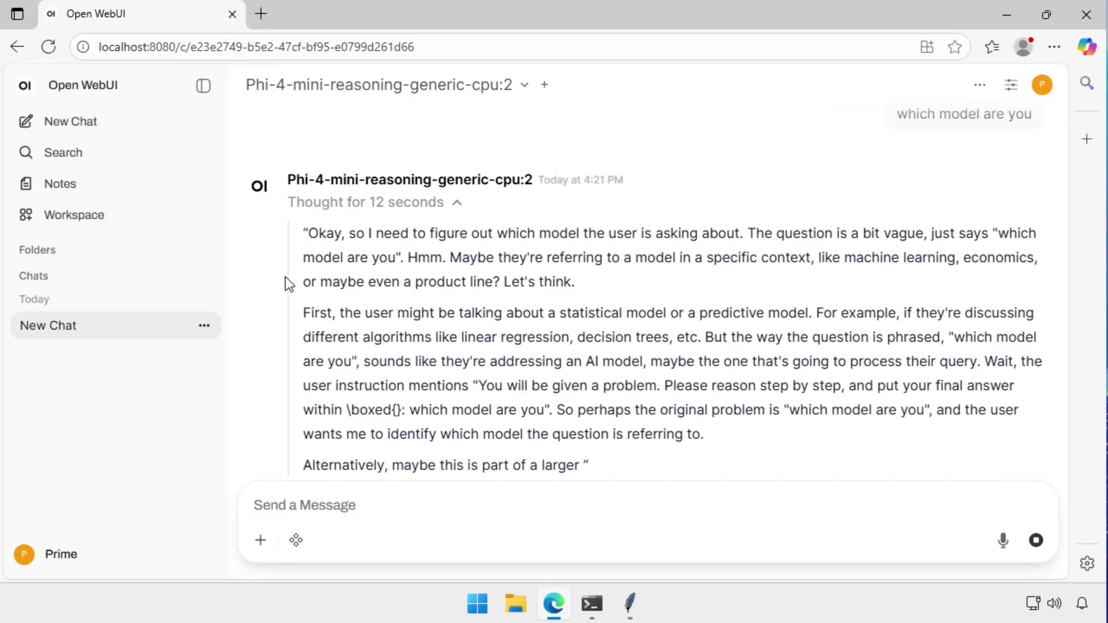
{"action": "scroll", "coordinate": [262, 328], "scroll_direction": "down", "scroll_amount": 1}
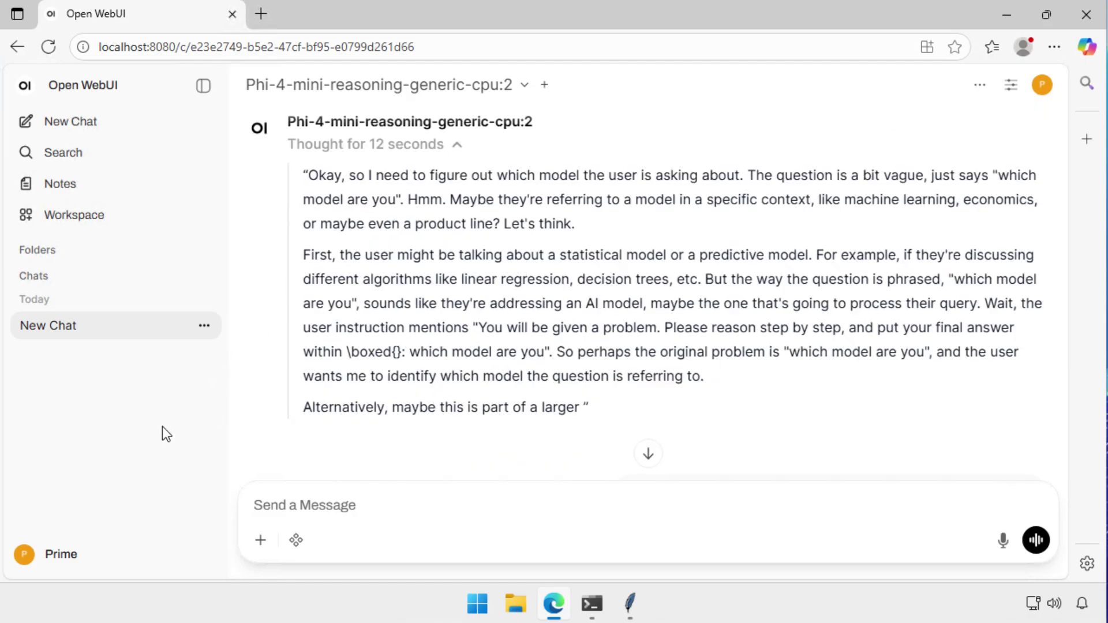